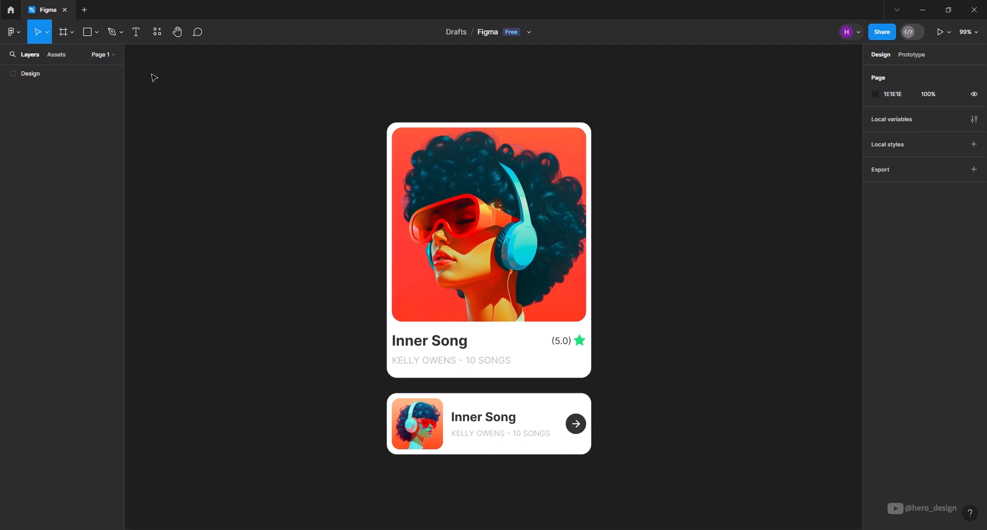
- Open the shape-type dropdown beside the Rectangle tool, with the reference music cards on the canvas
{"action": "left_click", "coordinate": [97, 33]}
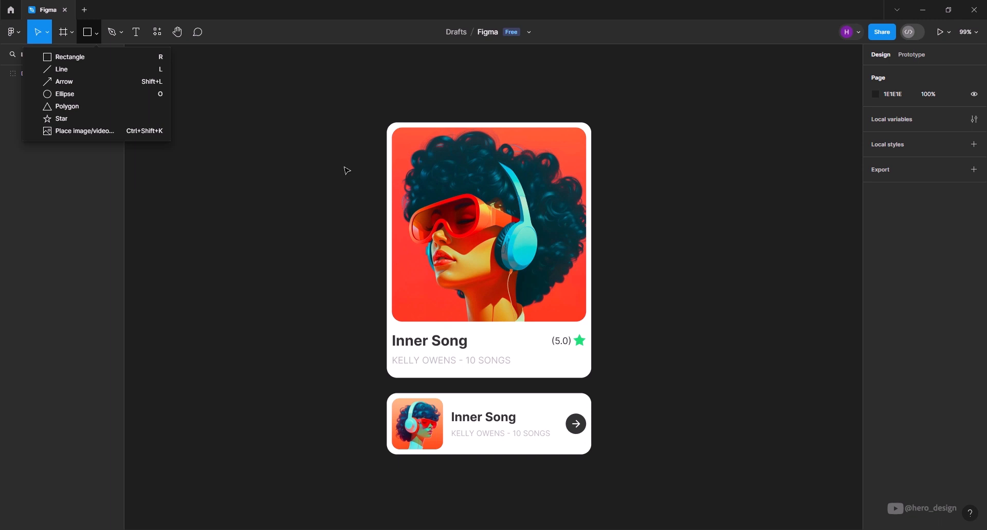
- Draw a tall rectangle beside the reference cards: width 400, corner radius 20, white fill
{"action": "left_click", "coordinate": [103, 59]}
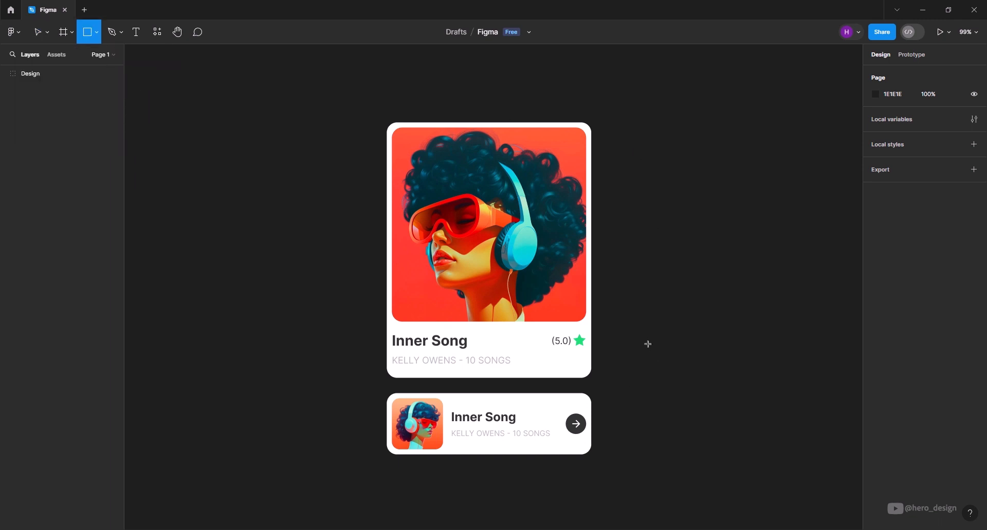
{"action": "scroll", "coordinate": [709, 326], "scroll_direction": "right", "scroll_amount": 4}
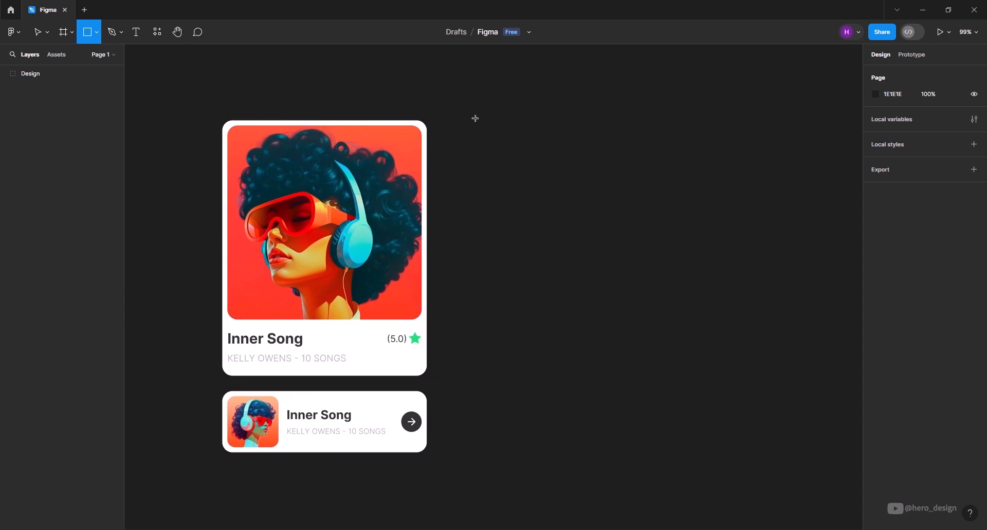
{"action": "mouse_move", "coordinate": [475, 119]}
{"action": "left_mouse_down"}
{"action": "mouse_move", "coordinate": [549, 258]}
{"action": "mouse_move", "coordinate": [650, 378]}
{"action": "left_mouse_up"}
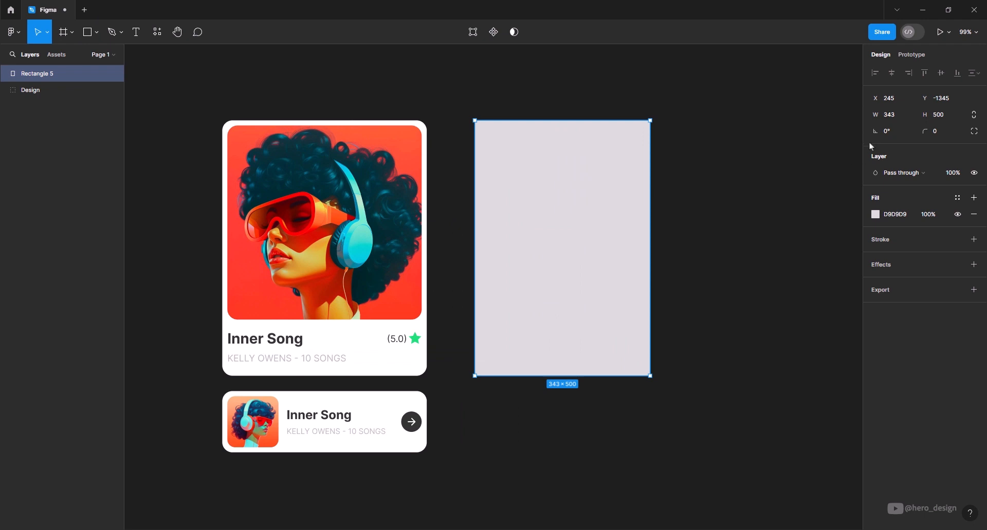
{"action": "left_click", "coordinate": [895, 118]}
{"action": "type", "text": "400"}
{"action": "key", "text": "Return"}
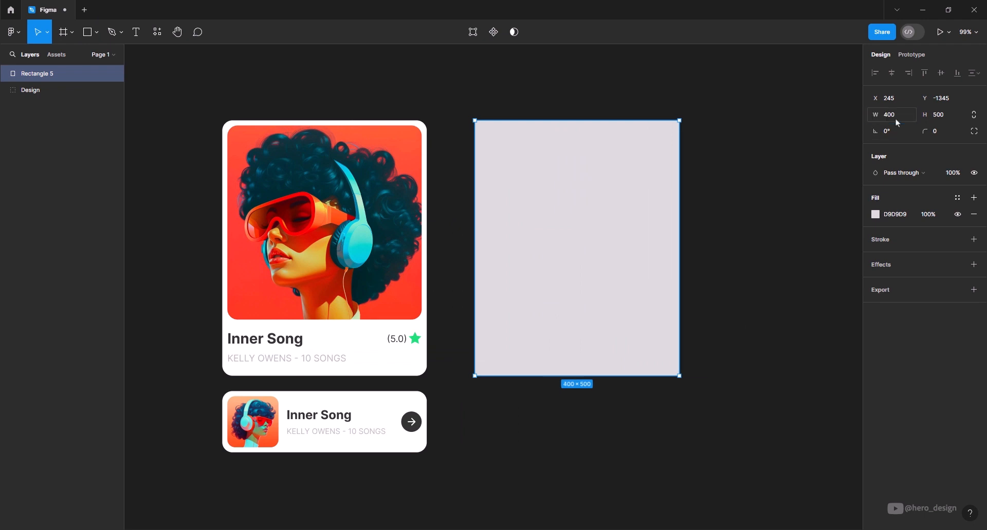
{"action": "left_click", "coordinate": [947, 130]}
{"action": "type", "text": "2"}
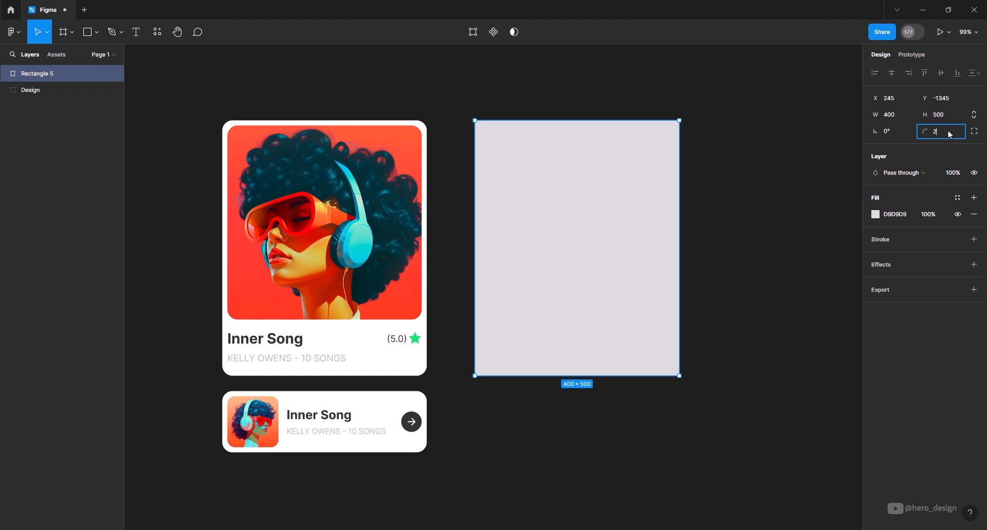
{"action": "type", "text": "0"}
{"action": "key", "text": "Return"}
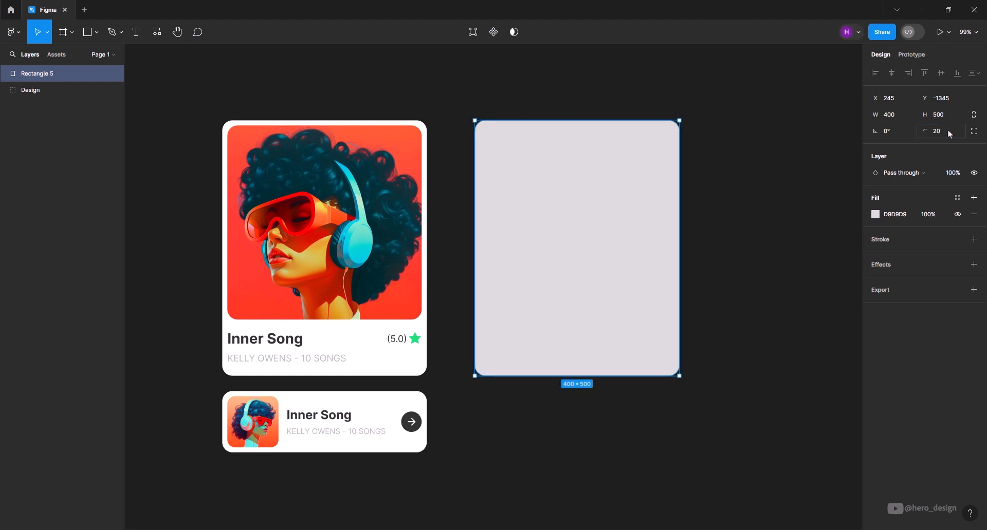
{"action": "left_click", "coordinate": [877, 215]}
{"action": "left_click_drag", "start_coordinate": [752, 260], "coordinate": [722, 232]}
{"action": "left_click", "coordinate": [709, 229]}
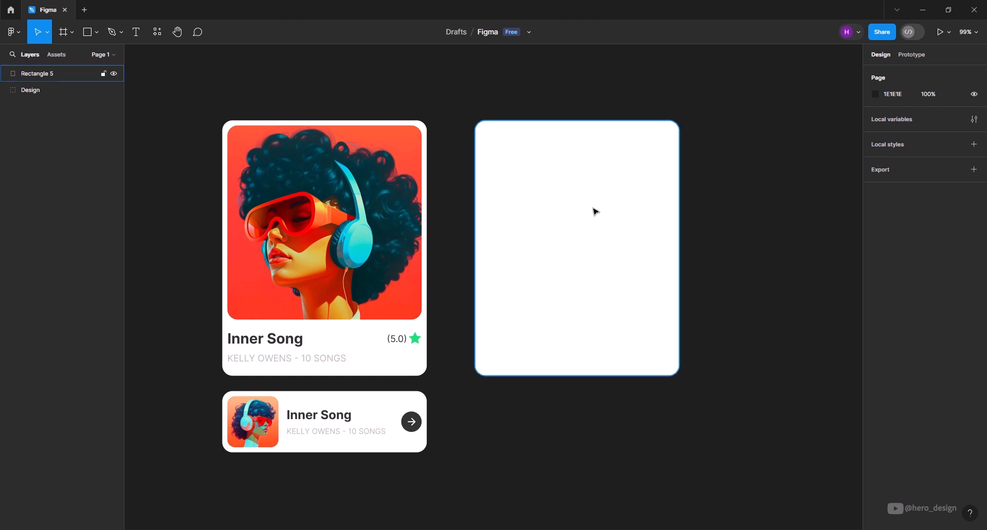
- Add a proportion-locked 380×380 square with corner radius 15 at the white card's top
{"action": "left_click", "coordinate": [88, 32]}
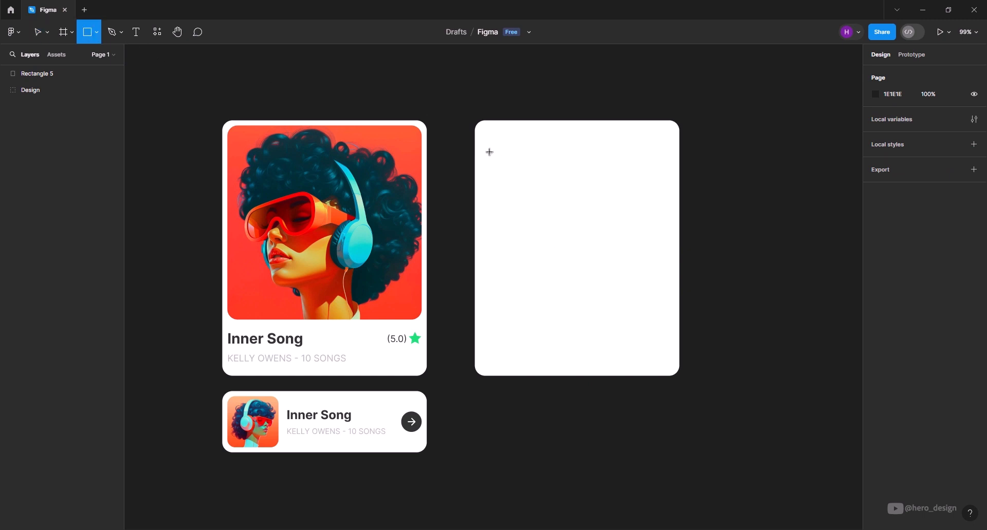
{"action": "left_click", "coordinate": [490, 136]}
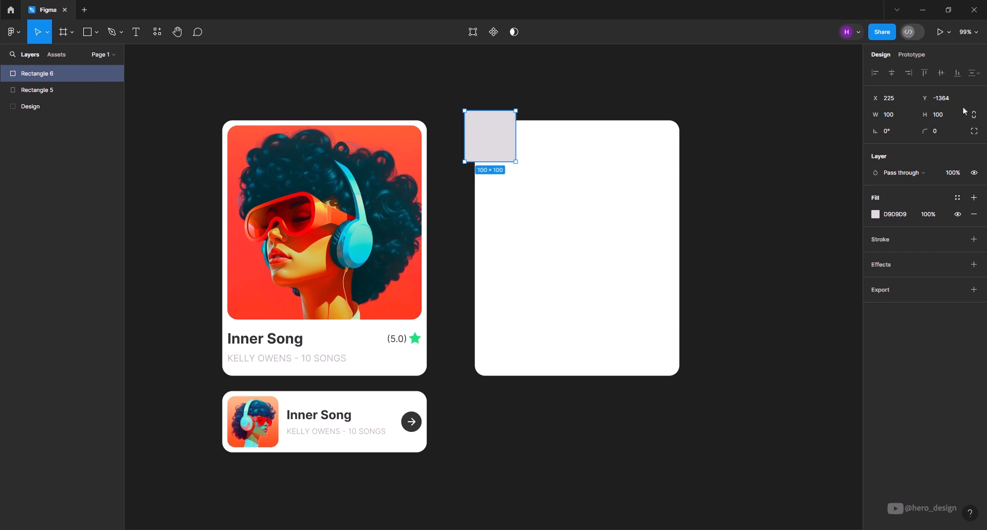
{"action": "left_click", "coordinate": [974, 115]}
{"action": "left_click", "coordinate": [895, 120]}
{"action": "type", "text": "380"}
{"action": "key", "text": "Return"}
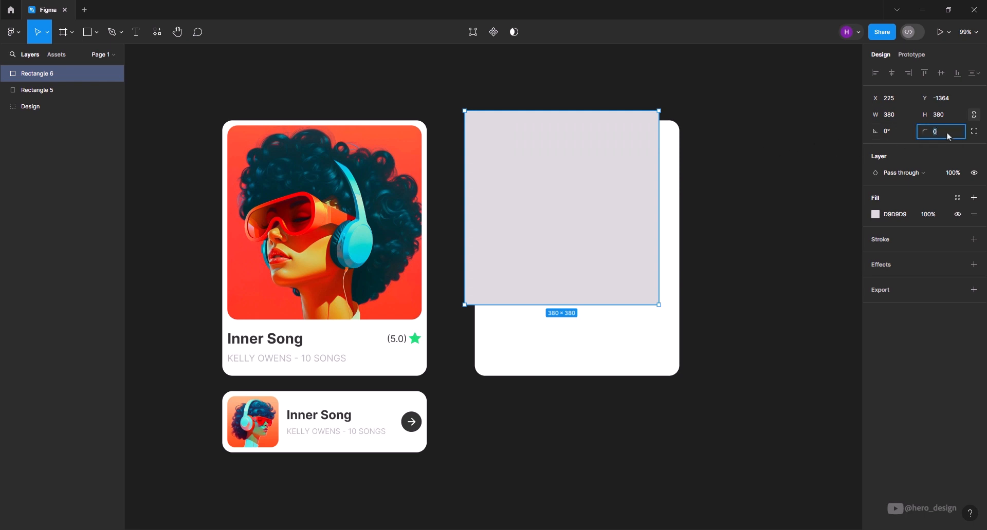
{"action": "type", "text": "15"}
{"action": "key", "text": "Return"}
{"action": "left_click_drag", "start_coordinate": [579, 153], "coordinate": [590, 164]}
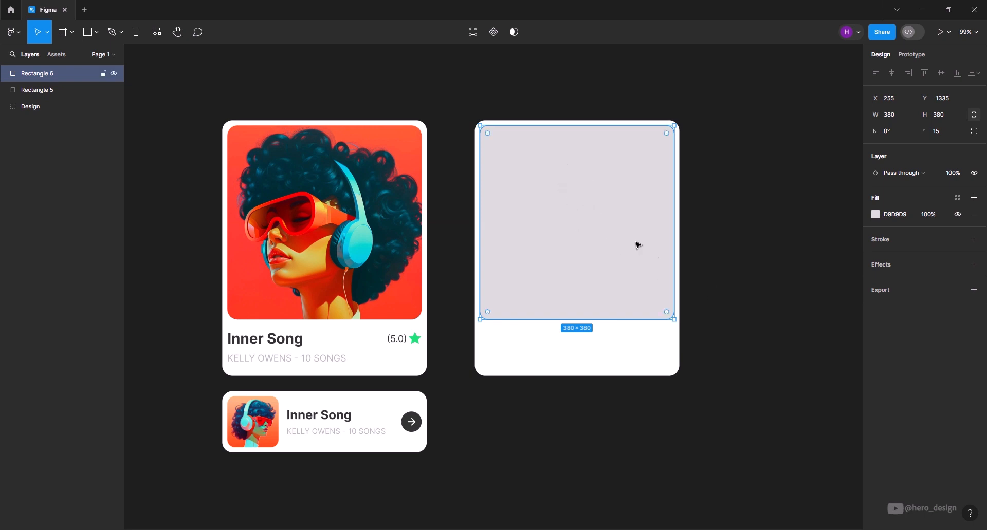
{"action": "scroll", "coordinate": [627, 275], "scroll_direction": "up", "scroll_amount": 3}
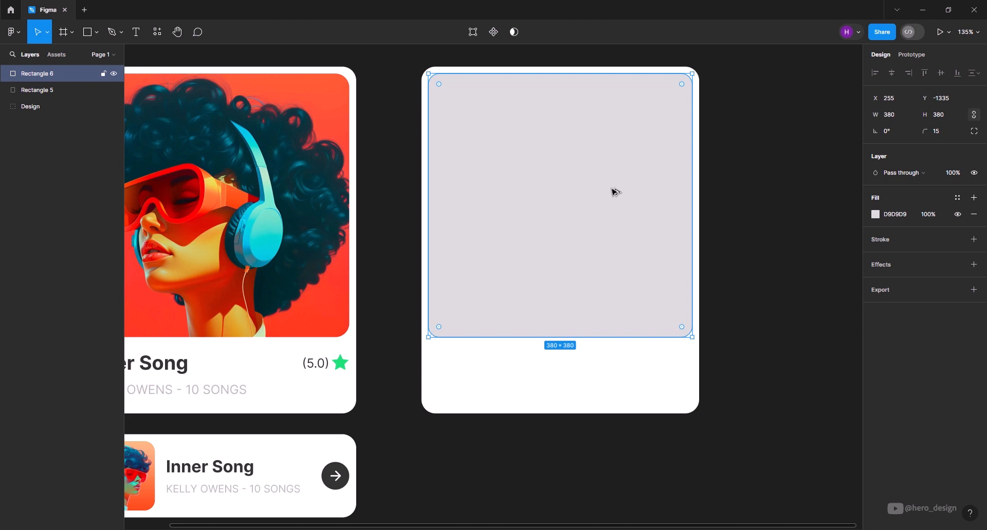
{"action": "key", "text": "alt"}
{"action": "left_click", "coordinate": [748, 105]}
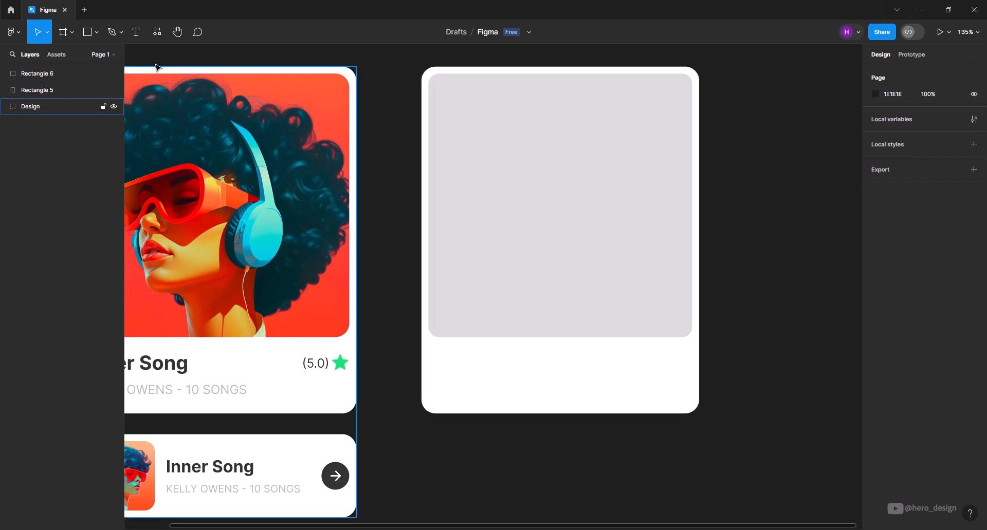
{"action": "left_click", "coordinate": [135, 32]}
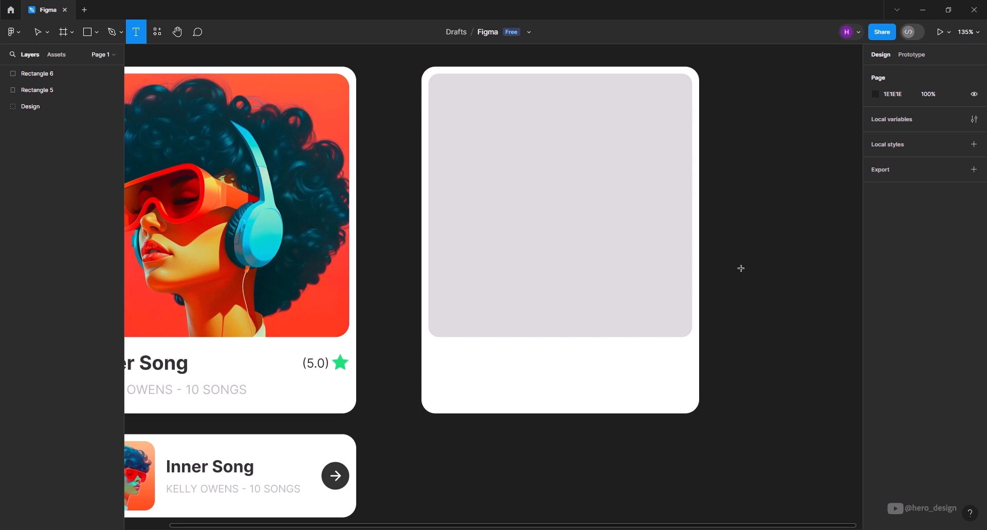
- Create a bold 333333 text layer reading 'Inner Song' below the placeholder
{"action": "left_click", "coordinate": [450, 359]}
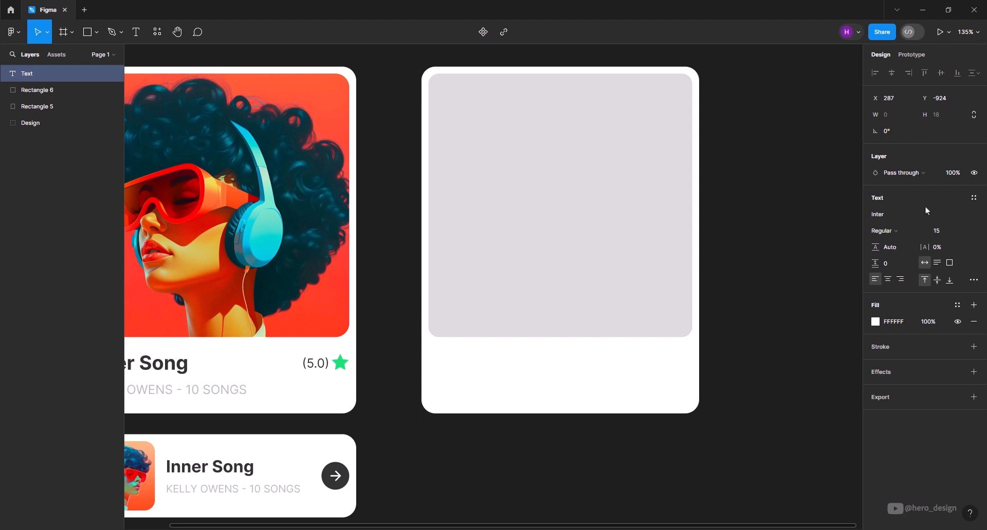
{"action": "left_click", "coordinate": [897, 321]}
{"action": "type", "text": "333333"}
{"action": "key", "text": "Return"}
{"action": "key", "text": "Return"}
{"action": "left_click", "coordinate": [896, 234]}
{"action": "left_click", "coordinate": [898, 266]}
{"action": "type", "text": "Inner "}
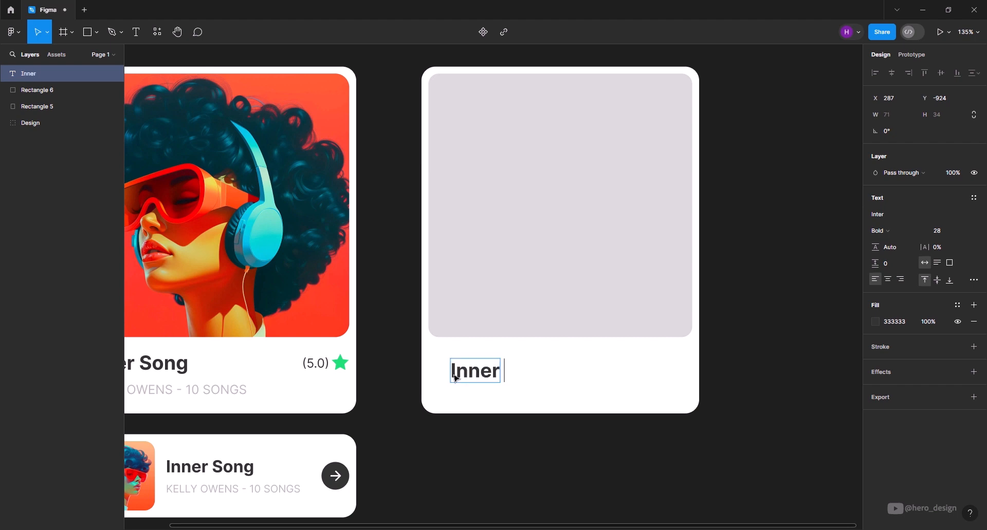
{"action": "type", "text": "Song"}
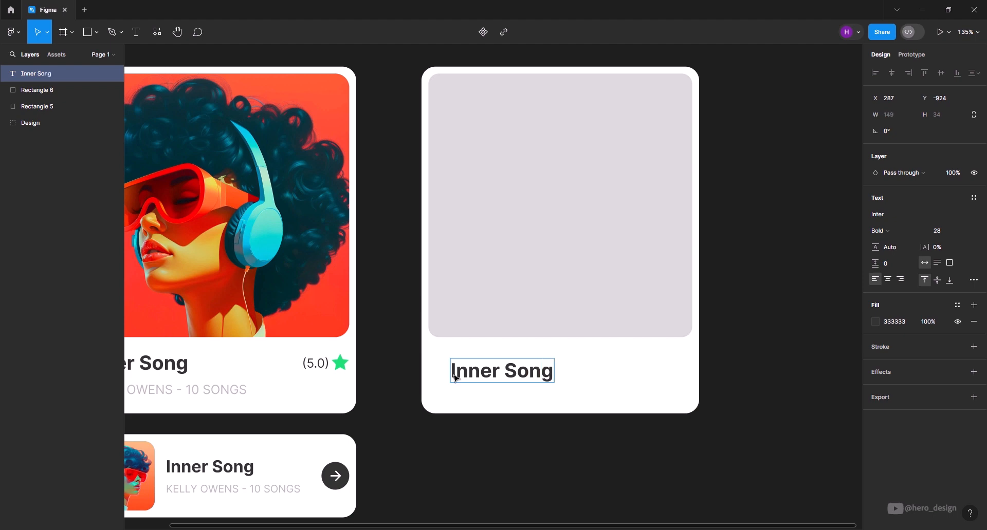
{"action": "key", "text": "Escape"}
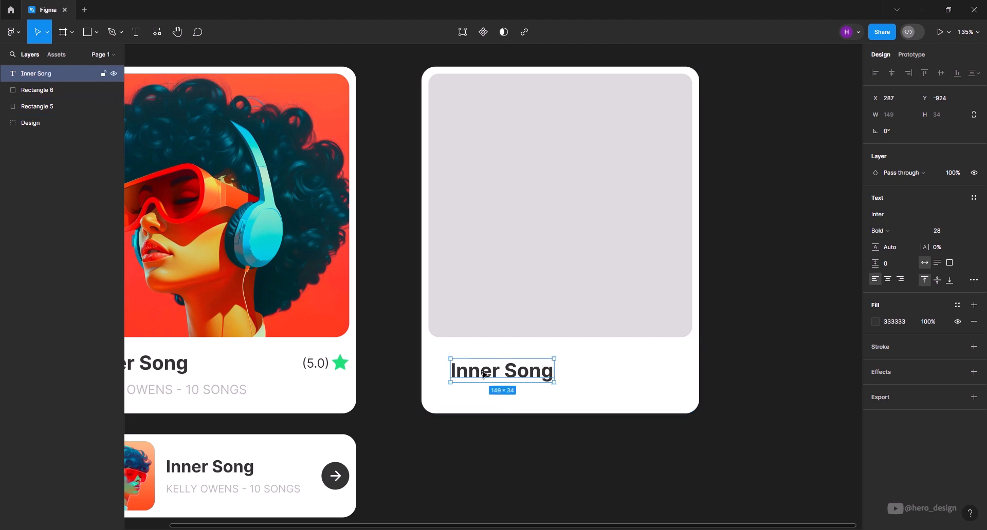
- Align the Inner Song title with the placeholder's left edge and nudge it slightly down
{"action": "left_click_drag", "start_coordinate": [478, 374], "coordinate": [457, 367]}
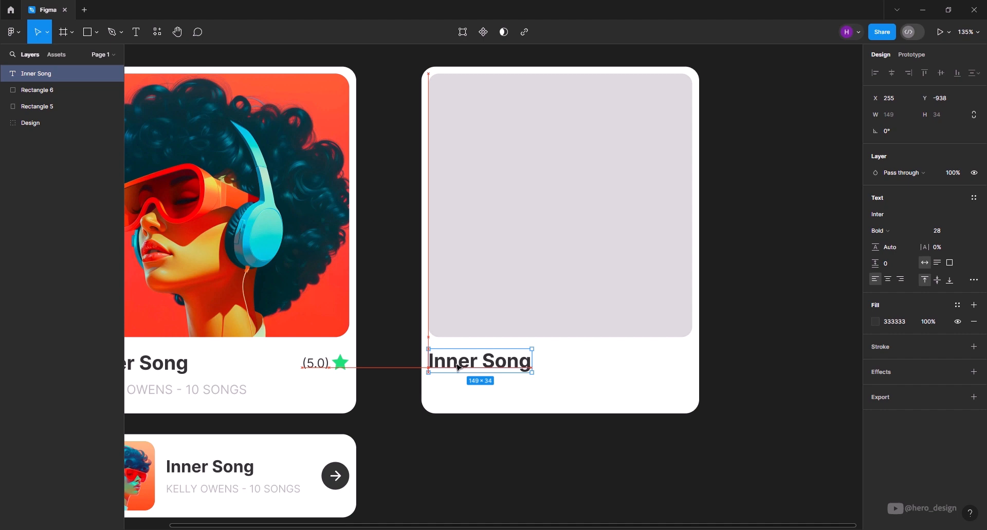
{"action": "left_click_drag", "start_coordinate": [458, 367], "coordinate": [458, 367]}
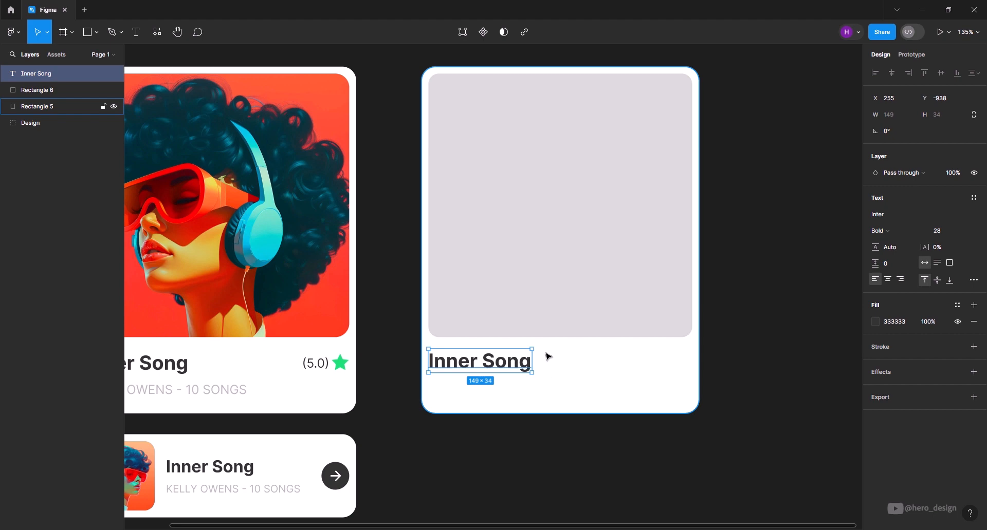
{"action": "key", "text": "alt"}
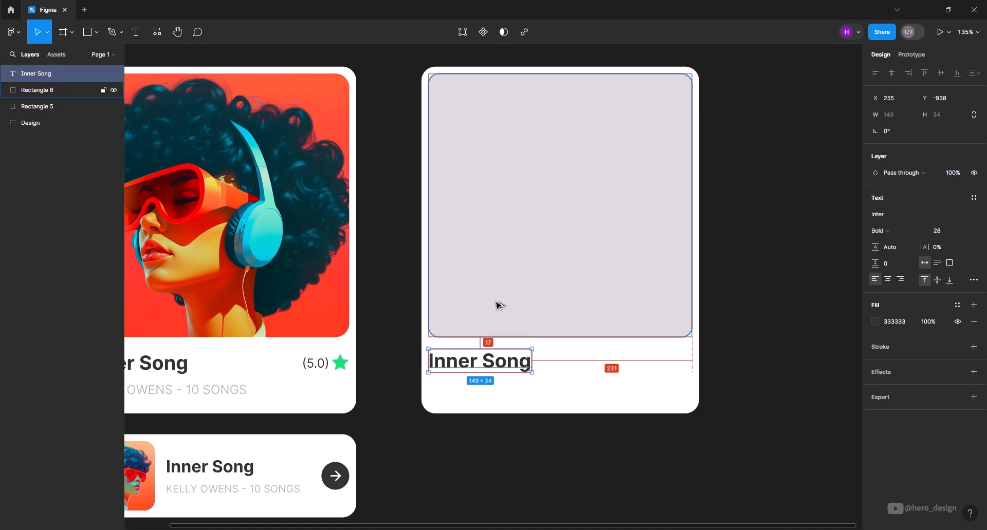
{"action": "key", "text": "Down"}
{"action": "key", "text": "Down"}
{"action": "key", "text": "Down"}
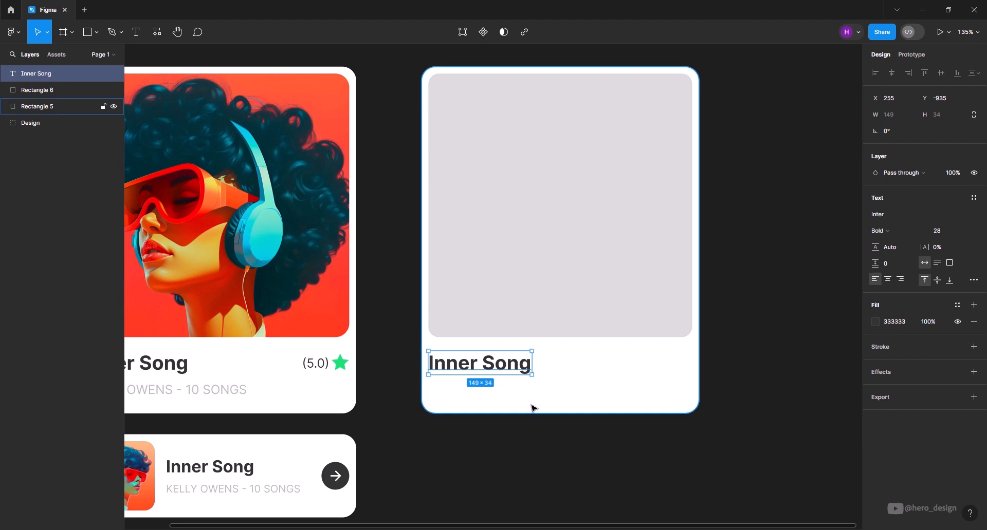
{"action": "key", "text": "Return"}
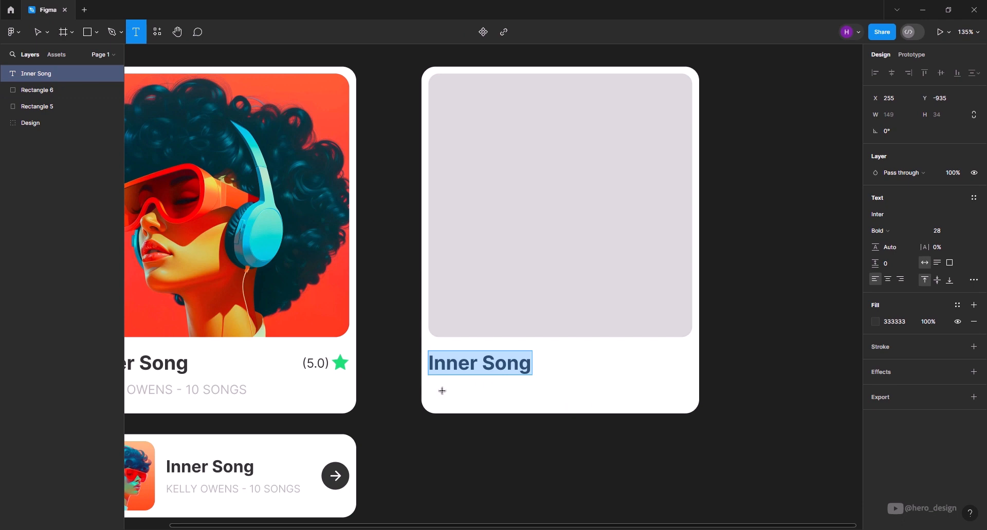
- Start a text layer under the title set to Regular weight and 18 px size
{"action": "left_click", "coordinate": [442, 390]}
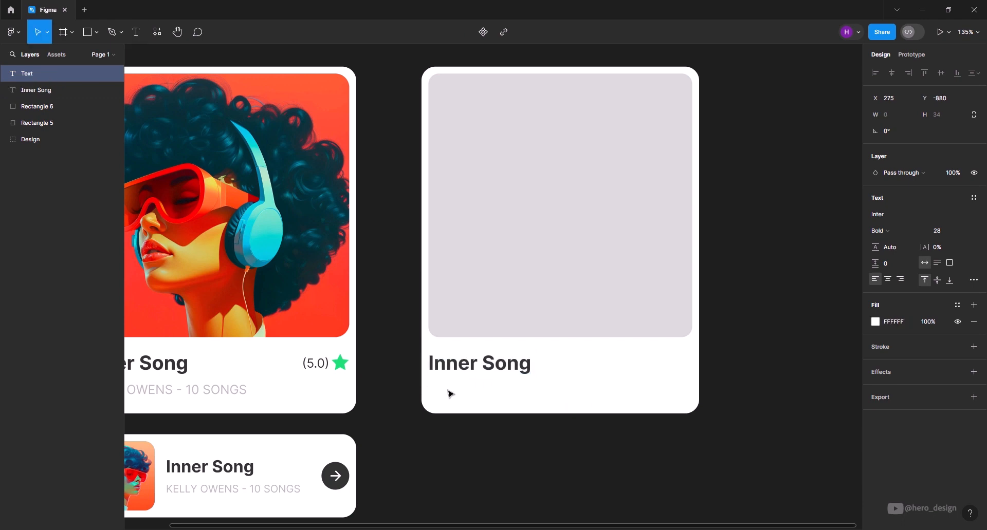
{"action": "left_click", "coordinate": [886, 324]}
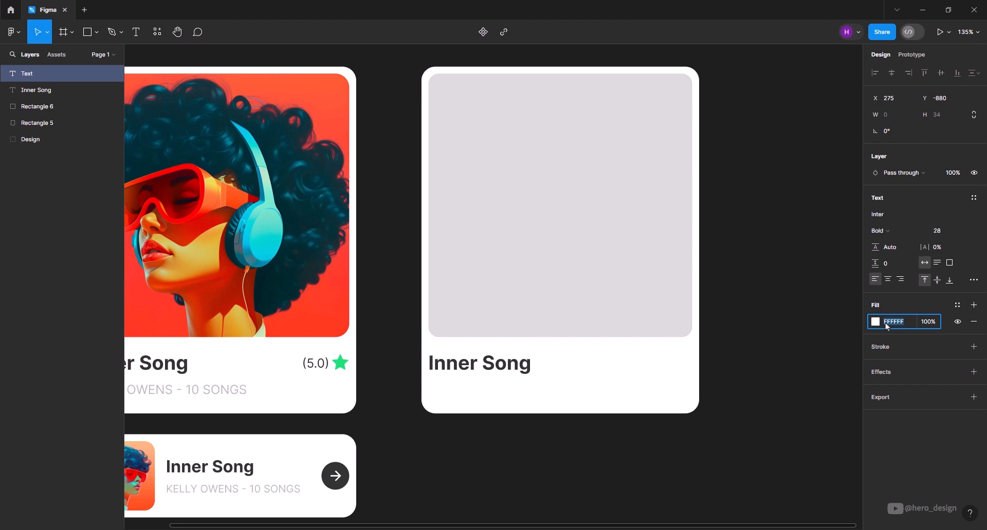
{"action": "key", "text": "BackSpace"}
{"action": "left_click", "coordinate": [884, 232]}
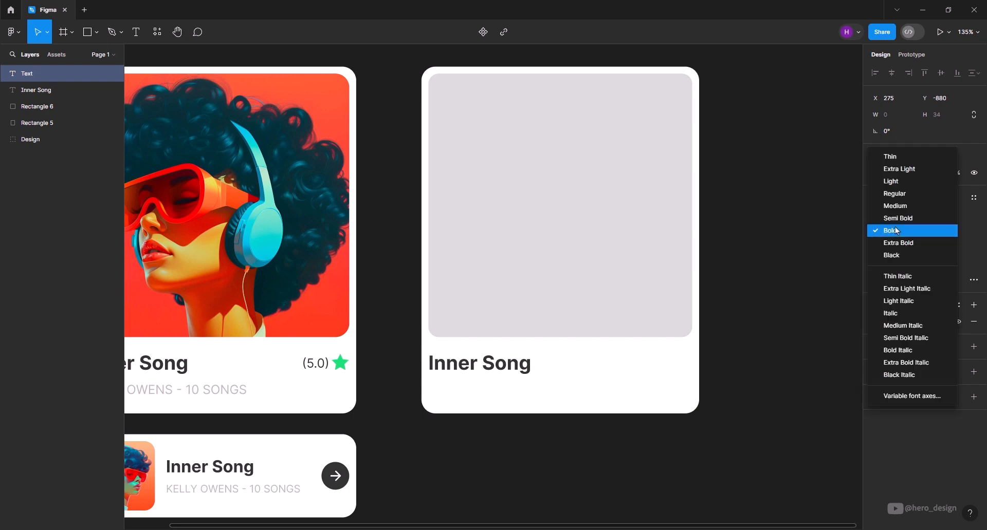
{"action": "left_click", "coordinate": [905, 194]}
{"action": "left_click", "coordinate": [944, 232]}
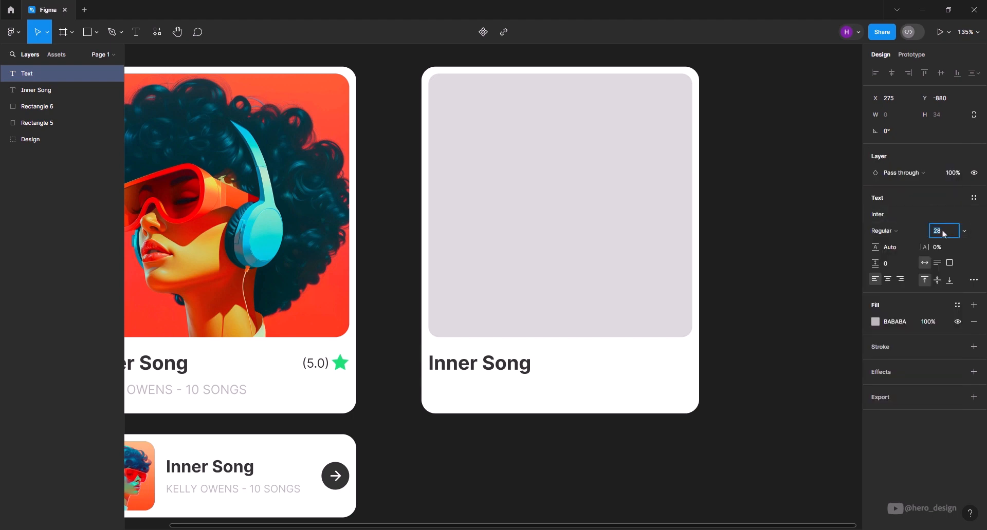
{"action": "type", "text": "18"}
{"action": "key", "text": "Return"}
- Type 'KELLY OWENS - 10 SONGS' and move it up directly beneath the Inner Song title
{"action": "type", "text": "KELLY OWENS -"}
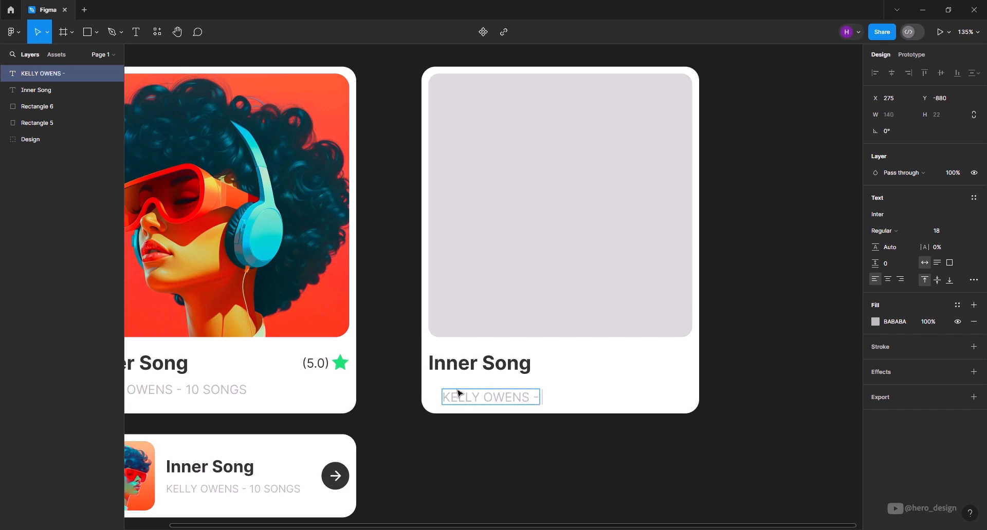
{"action": "type", "text": " 10 SONGS"}
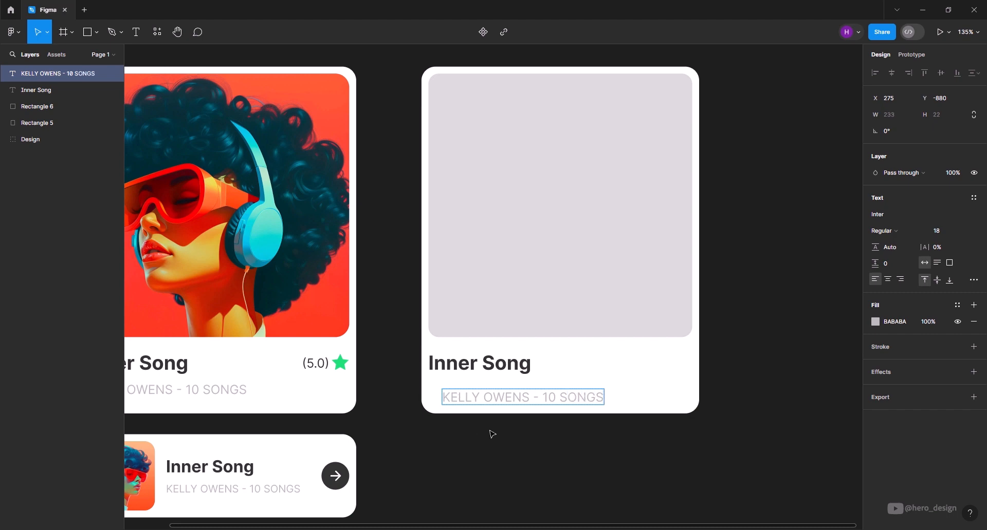
{"action": "key", "text": "Escape"}
{"action": "left_click_drag", "start_coordinate": [471, 401], "coordinate": [460, 393]}
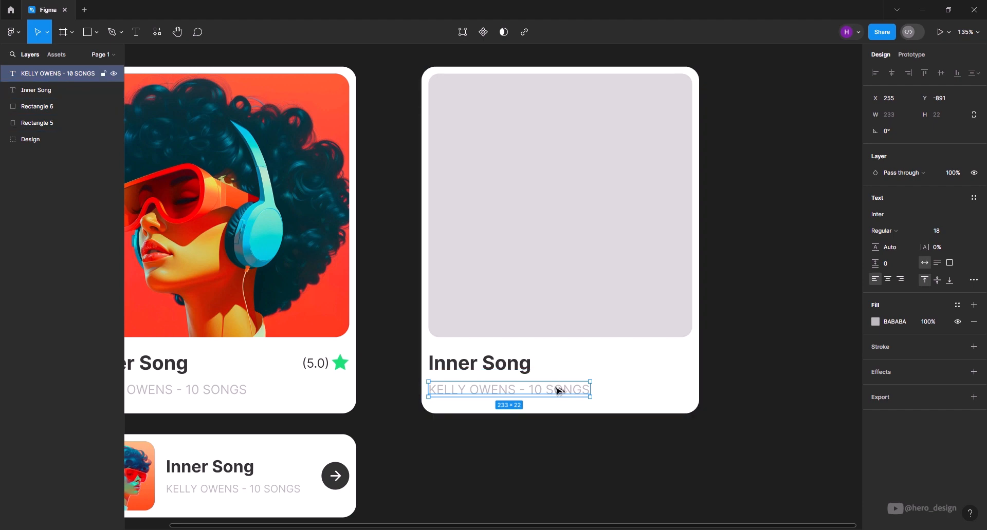
{"action": "key", "text": "alt"}
- Add a 26×26 star beside the Inner Song title and raise its ratio to 44.9%
{"action": "left_click", "coordinate": [95, 34]}
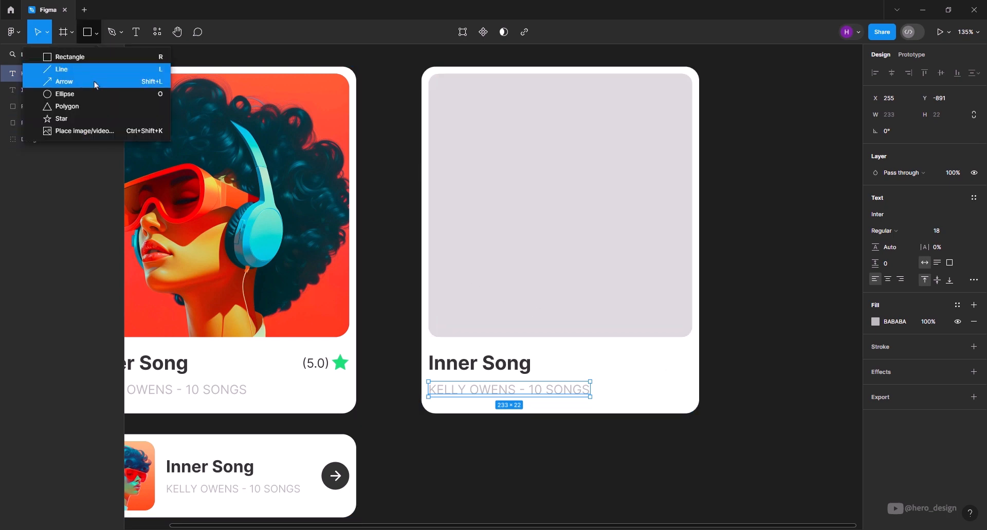
{"action": "left_click", "coordinate": [75, 124]}
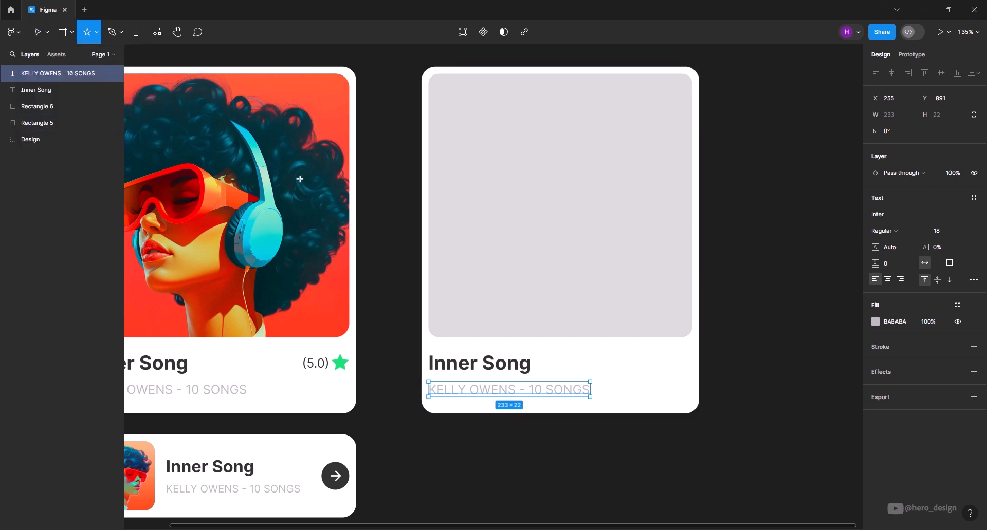
{"action": "left_click", "coordinate": [675, 358]}
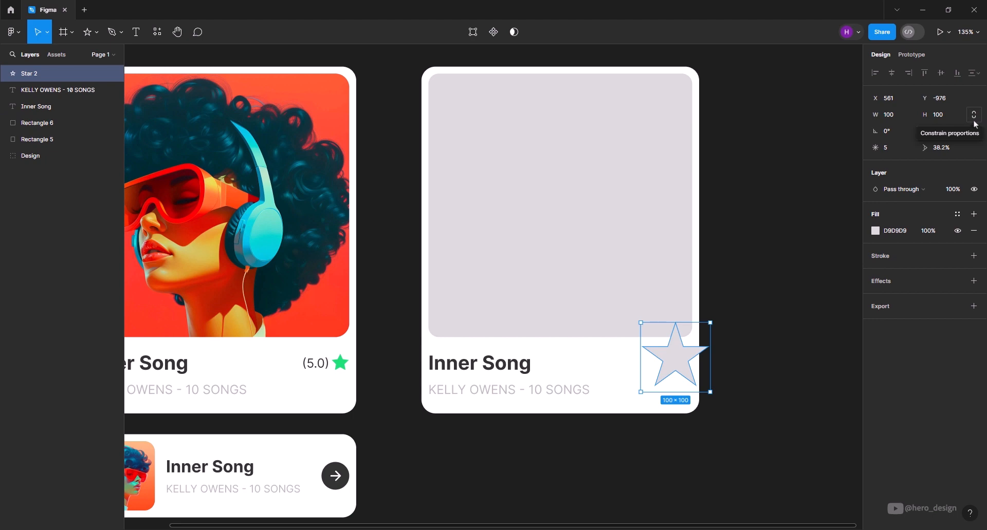
{"action": "left_click", "coordinate": [974, 118]}
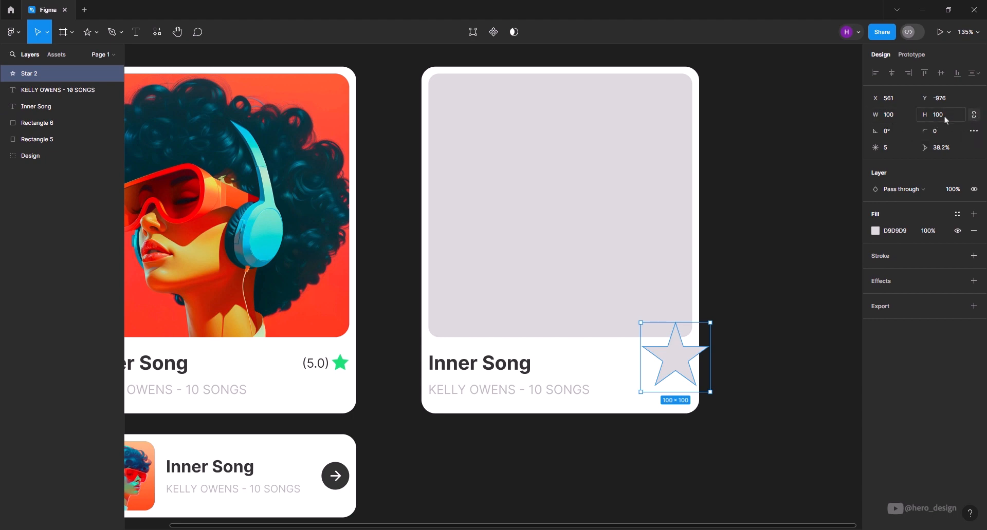
{"action": "left_click", "coordinate": [904, 117]}
{"action": "key", "text": "Return"}
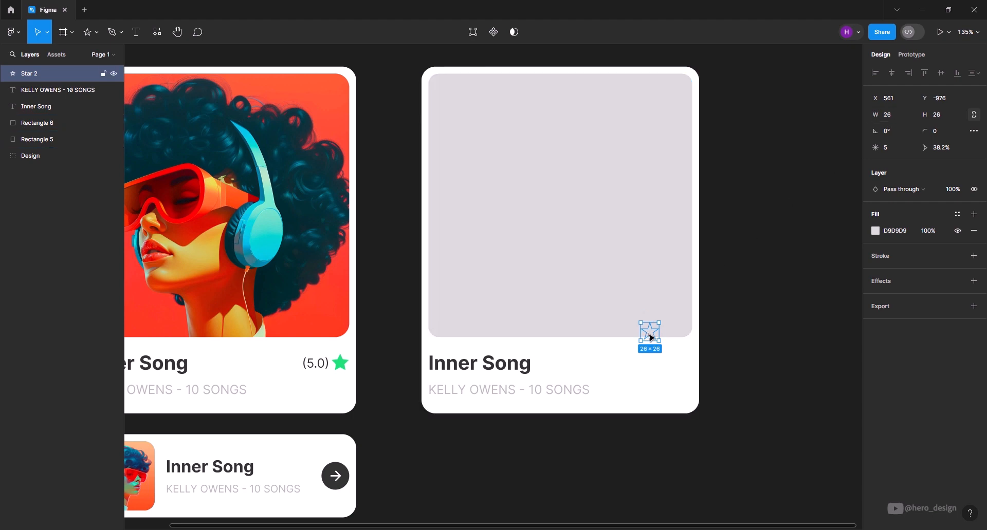
{"action": "left_click_drag", "start_coordinate": [651, 336], "coordinate": [683, 360]}
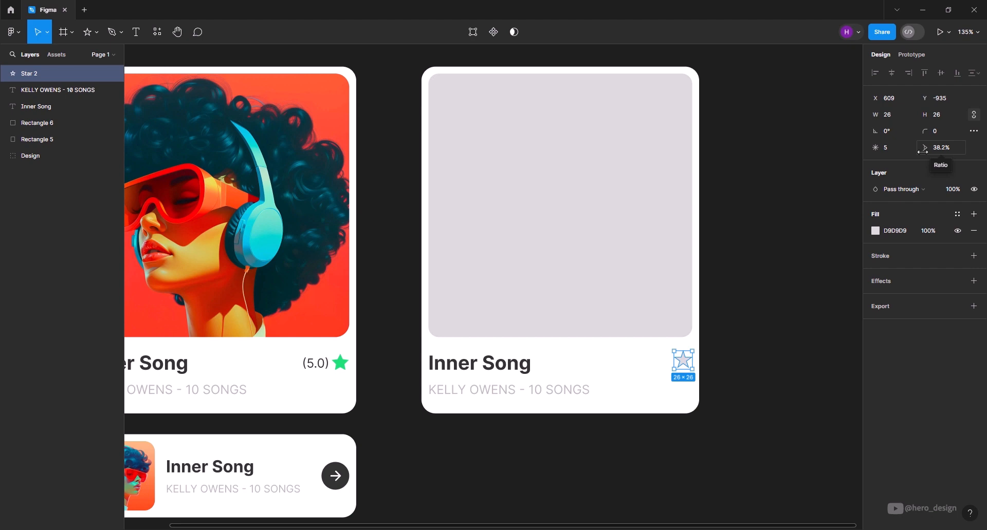
{"action": "left_click_drag", "start_coordinate": [918, 151], "coordinate": [960, 156]}
- Fill the new star with the first card's green (1ADF75) using the eyedropper
{"action": "left_click", "coordinate": [875, 231]}
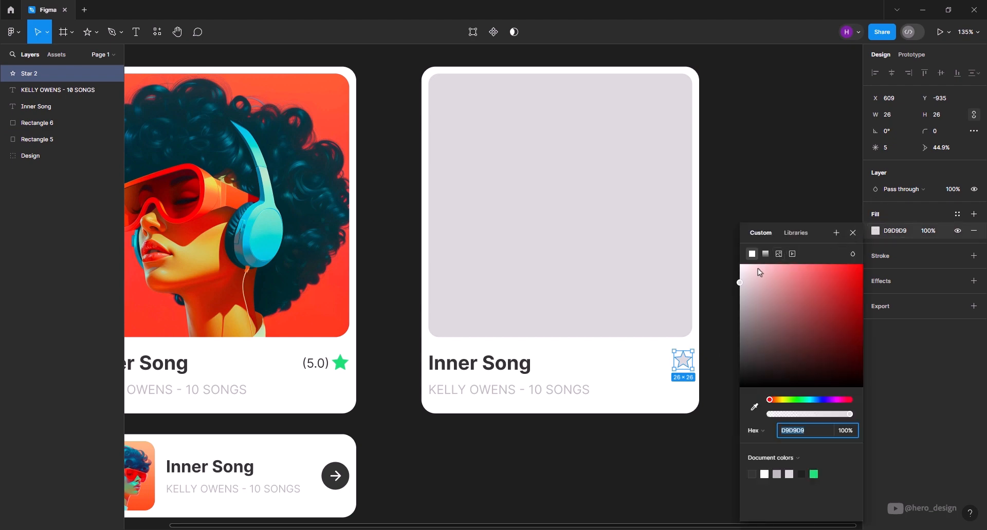
{"action": "left_click", "coordinate": [754, 408]}
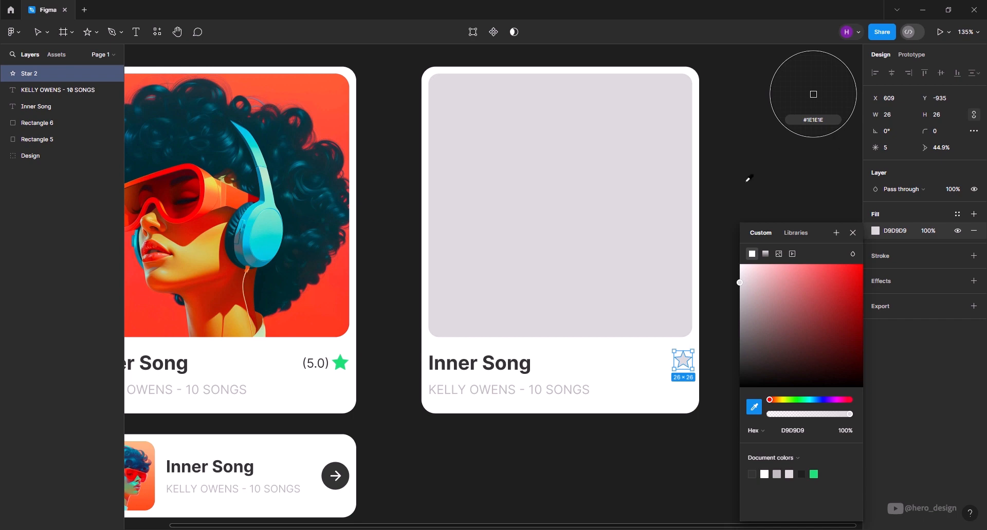
{"action": "left_click", "coordinate": [339, 363]}
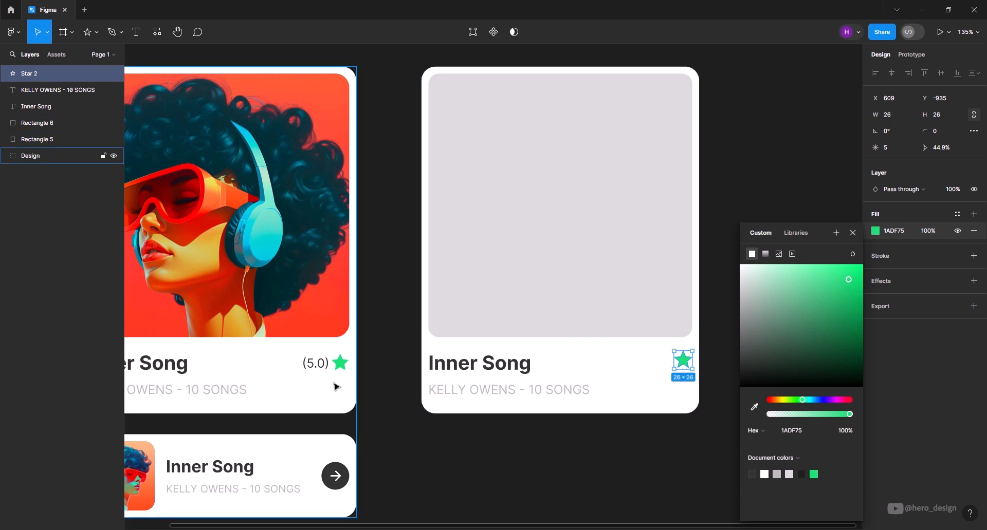
{"action": "left_click", "coordinate": [710, 417]}
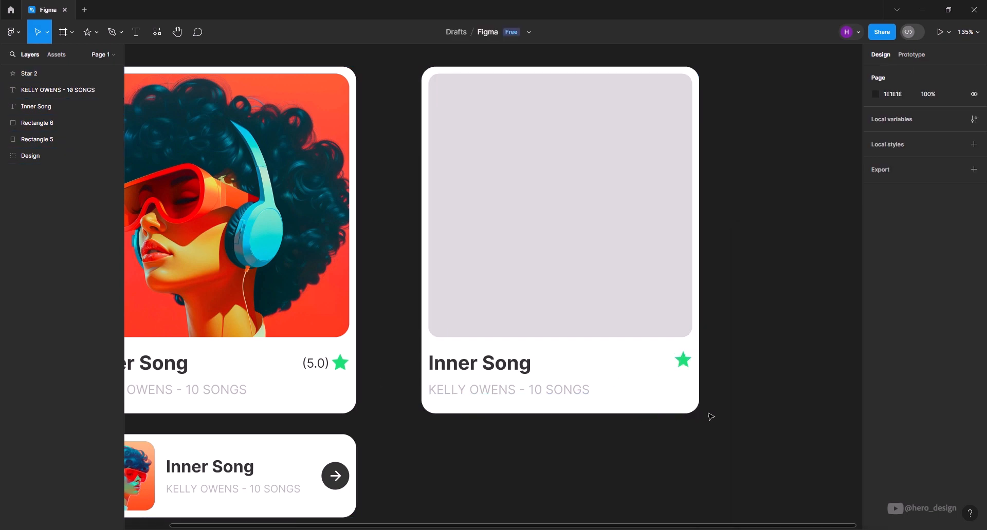
- Add a '(5.0)' text label in dark grey 333333 next to the star
{"action": "left_click", "coordinate": [135, 32]}
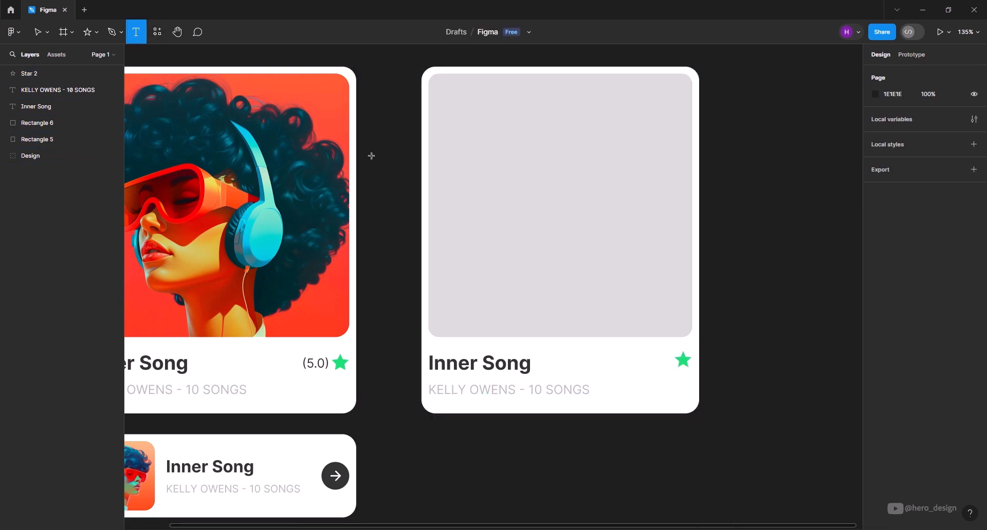
{"action": "left_click", "coordinate": [658, 359]}
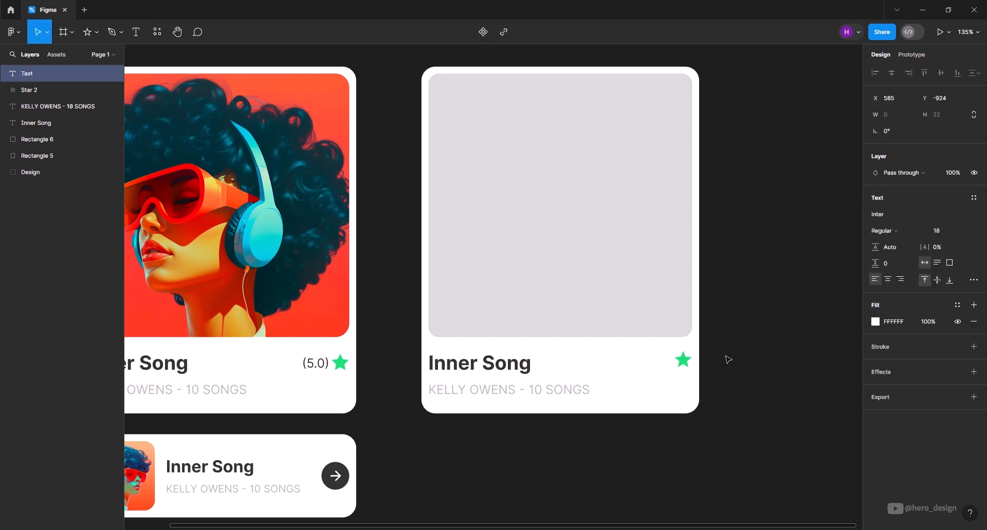
{"action": "left_click", "coordinate": [893, 323]}
{"action": "type", "text": "333333"}
{"action": "key", "text": "Return"}
{"action": "type", "text": "()"}
{"action": "type", "text": "5.0"}
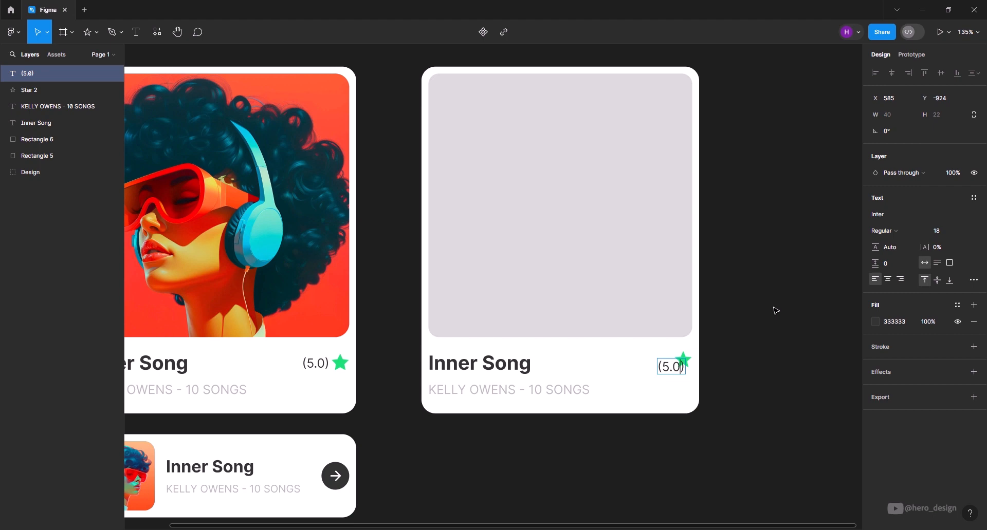
{"action": "key", "text": "Escape"}
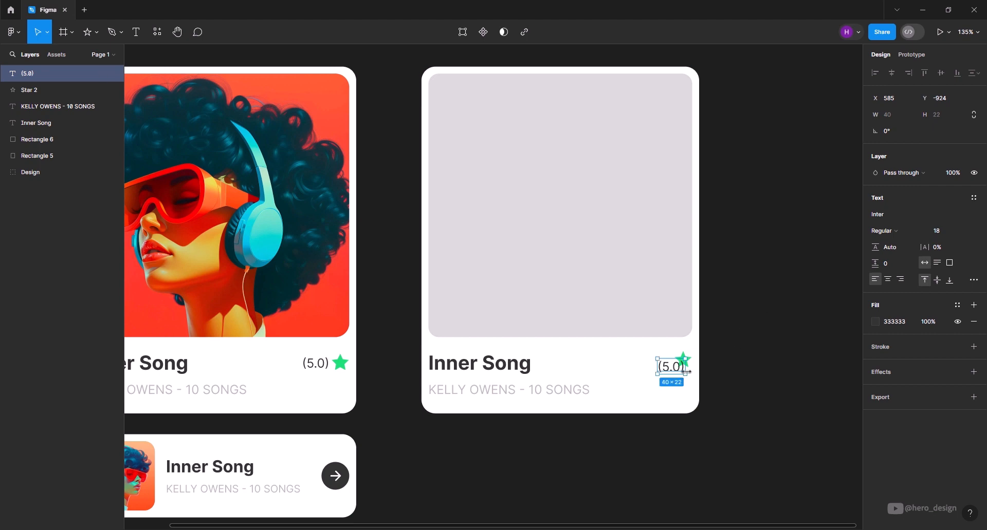
- Move (5.0) left of the star and nudge both down to align with the title
{"action": "left_click_drag", "start_coordinate": [674, 374], "coordinate": [663, 368]}
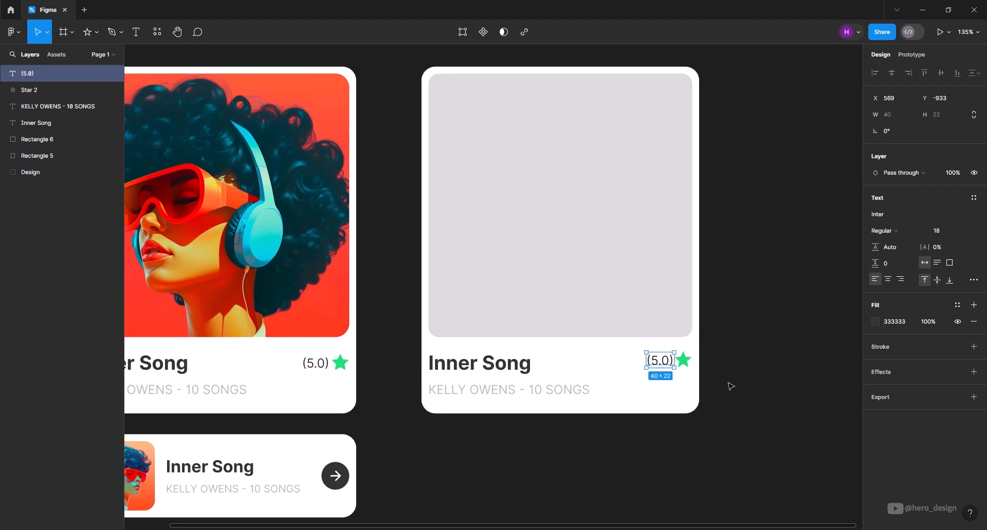
{"action": "left_click", "coordinate": [686, 365], "text": "shift"}
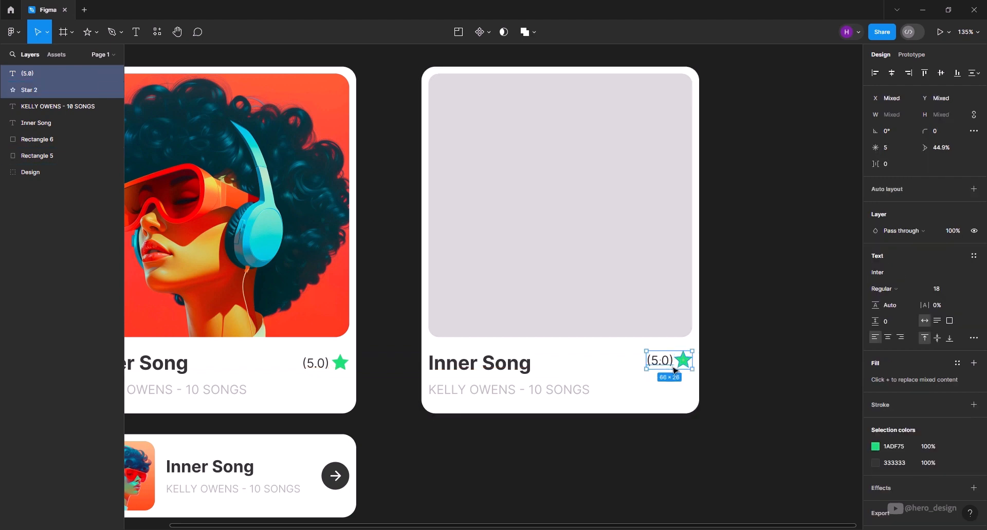
{"action": "left_click_drag", "start_coordinate": [670, 365], "coordinate": [670, 367]}
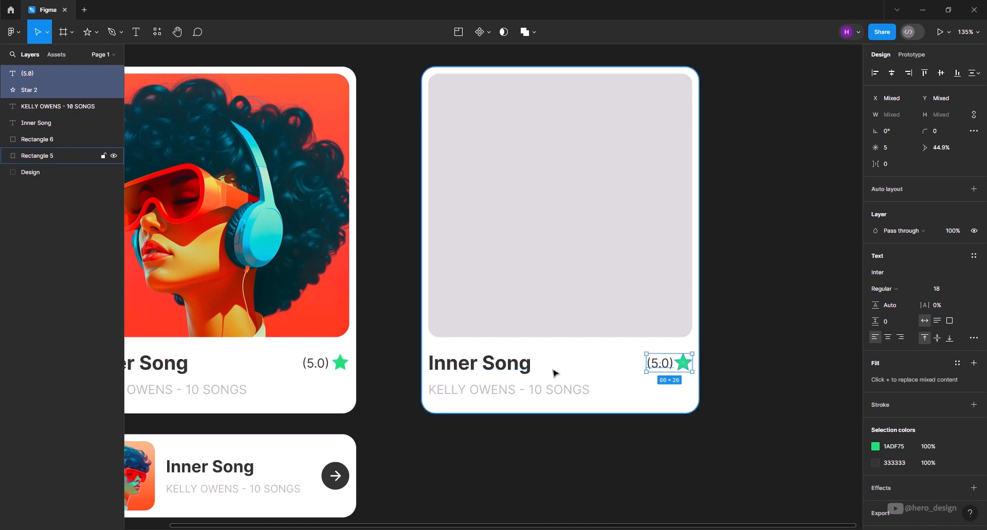
{"action": "left_click", "coordinate": [757, 374]}
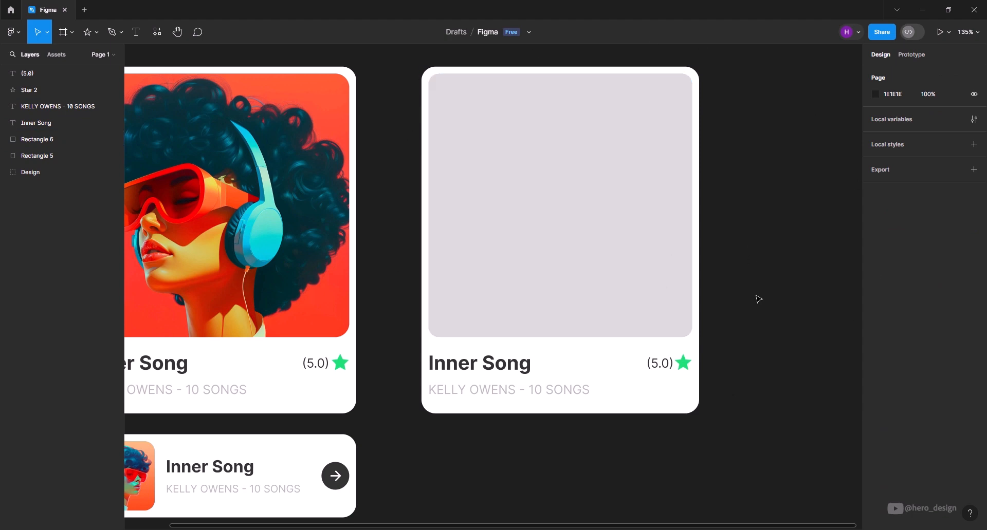
- Draw a 400-wide rectangle below the right card with 120 height and 20 corner radius
{"action": "scroll", "coordinate": [443, 441], "scroll_direction": "down", "scroll_amount": 1}
{"action": "left_click", "coordinate": [315, 458]}
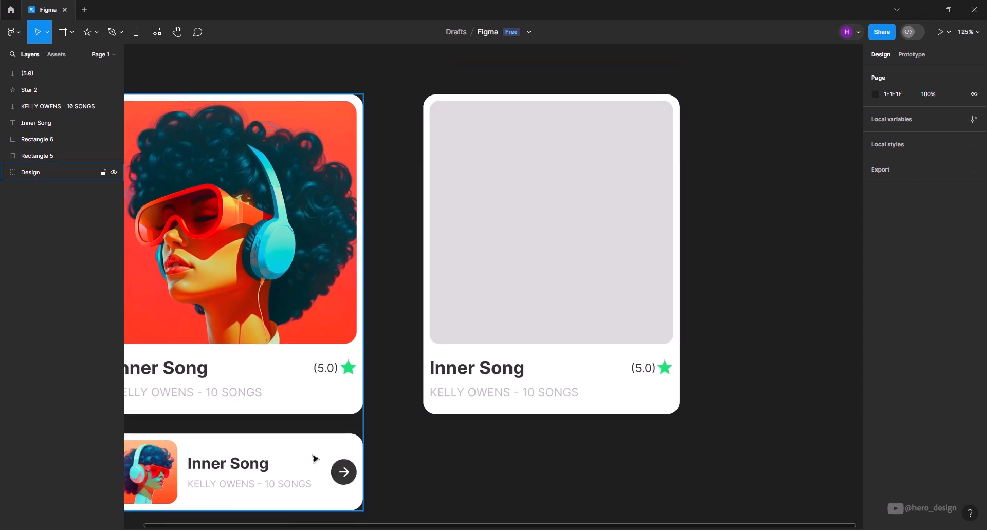
{"action": "left_click_drag", "start_coordinate": [418, 449], "coordinate": [466, 438]}
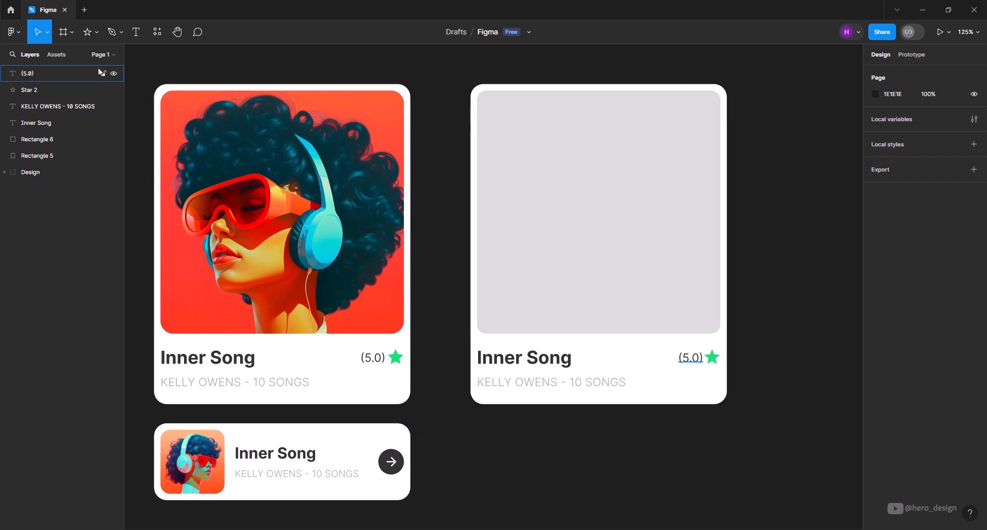
{"action": "left_click", "coordinate": [97, 35]}
{"action": "left_click", "coordinate": [85, 58]}
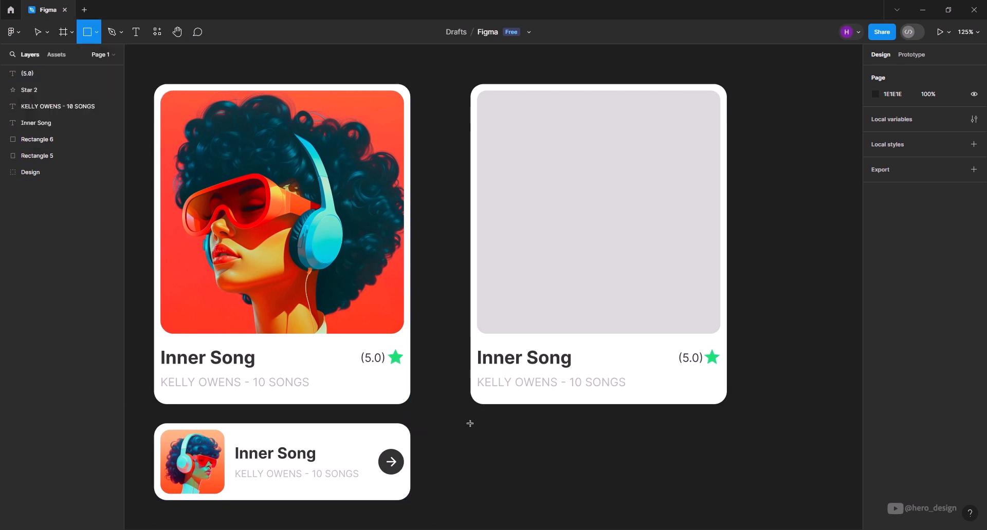
{"action": "mouse_move", "coordinate": [470, 423]}
{"action": "left_mouse_down"}
{"action": "mouse_move", "coordinate": [599, 485]}
{"action": "mouse_move", "coordinate": [727, 498]}
{"action": "left_mouse_up"}
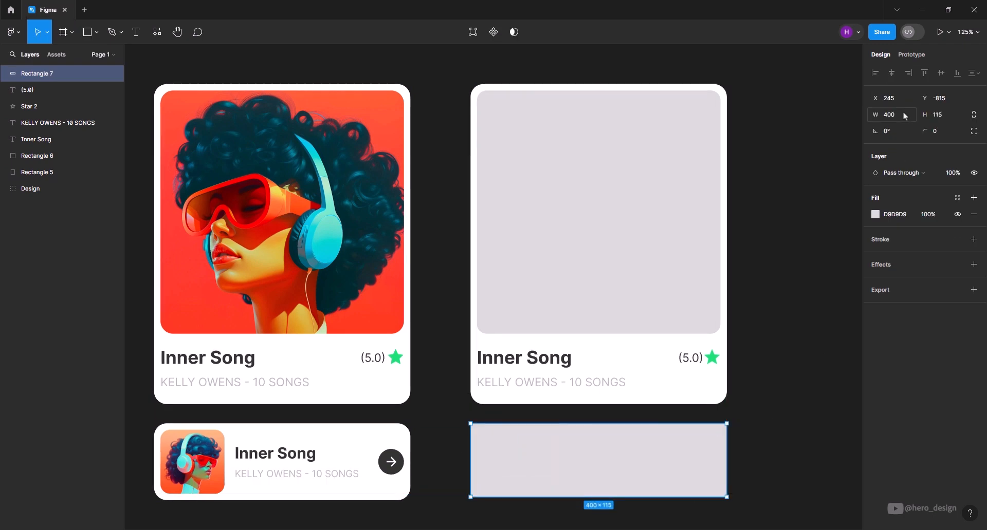
{"action": "left_click", "coordinate": [947, 120]}
{"action": "type", "text": "120"}
{"action": "key", "text": "Return"}
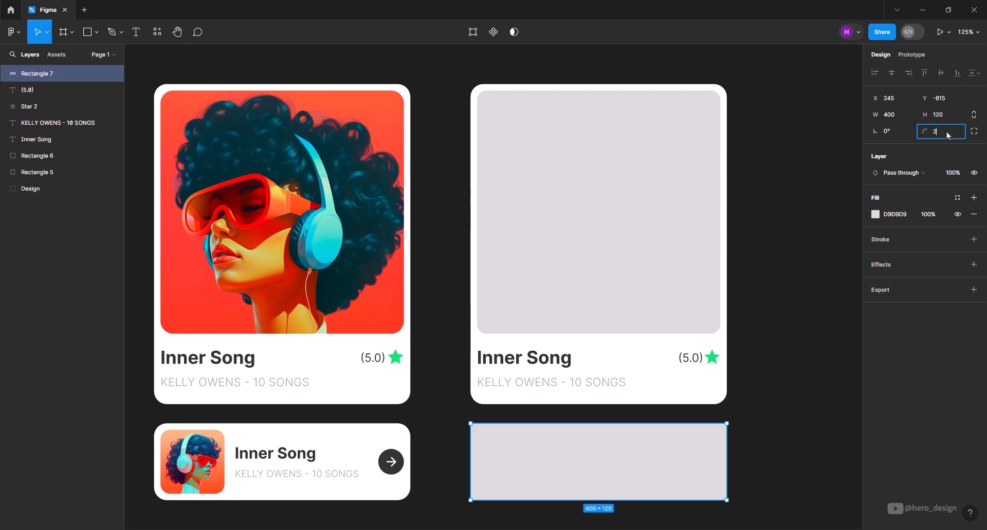
{"action": "left_click", "coordinate": [948, 135]}
{"action": "type", "text": "20"}
{"action": "key", "text": "Return"}
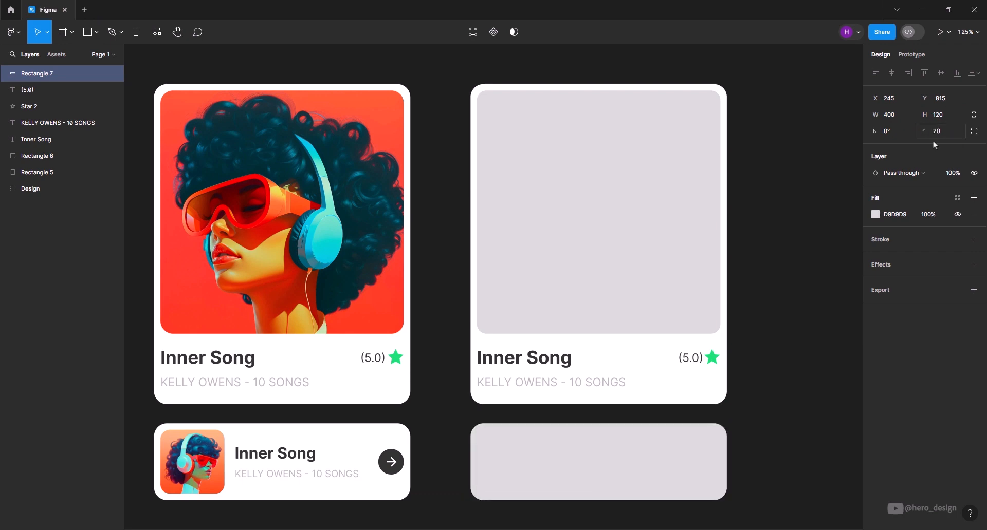
- Make the new row card's fill white
{"action": "left_click", "coordinate": [875, 215]}
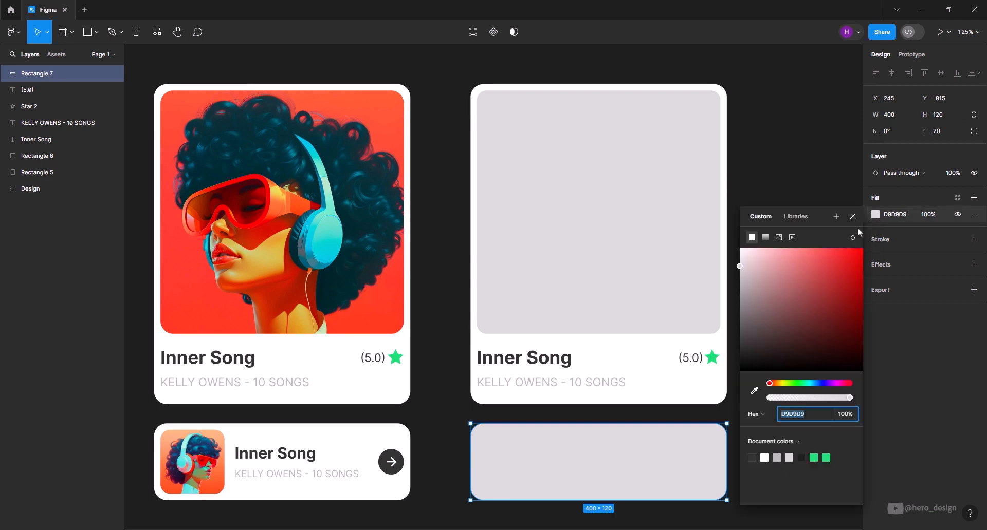
{"action": "left_click_drag", "start_coordinate": [751, 263], "coordinate": [739, 248]}
{"action": "left_click", "coordinate": [789, 164]}
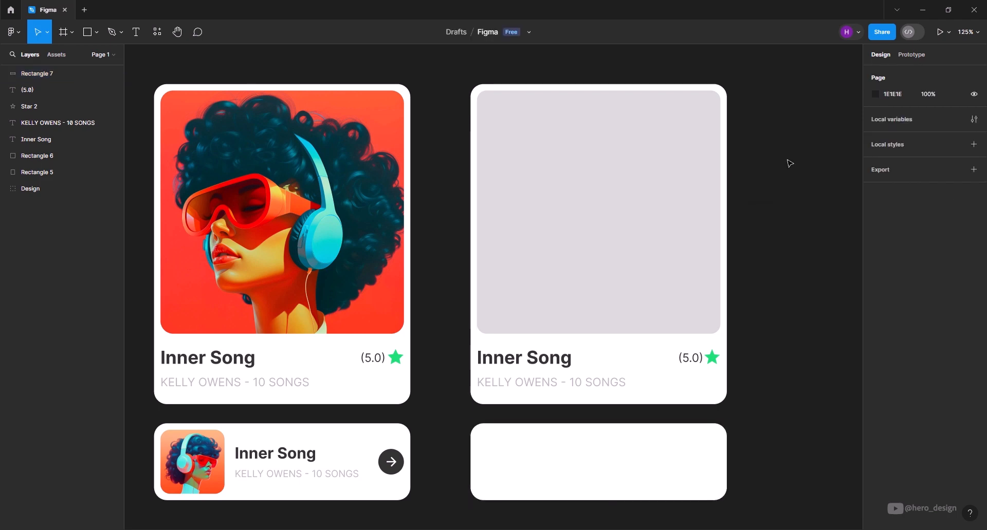
- Add a 100×100 thumbnail square with 15 corner radius inside the row card's left end
{"action": "left_click", "coordinate": [87, 33]}
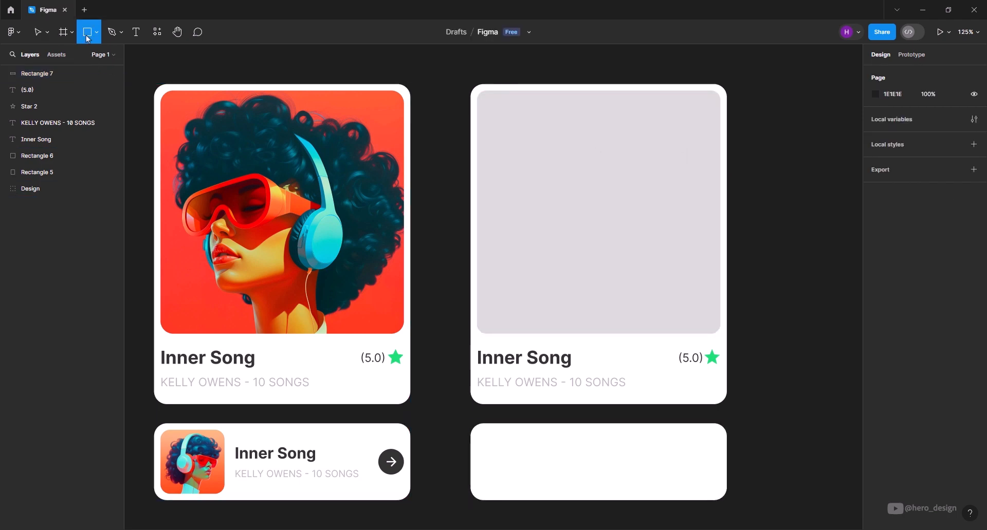
{"action": "left_click", "coordinate": [504, 460]}
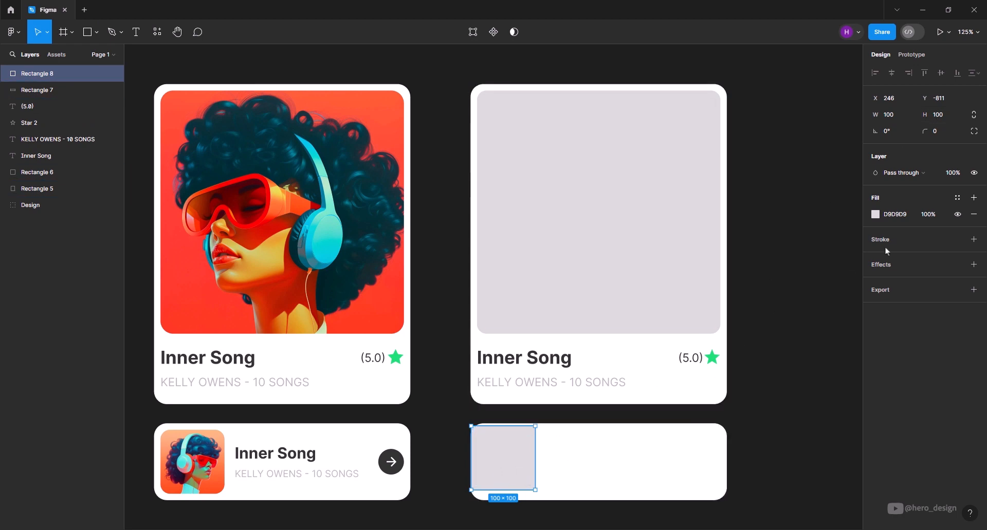
{"action": "left_click", "coordinate": [938, 133]}
{"action": "type", "text": "15"}
{"action": "key", "text": "Return"}
{"action": "left_click_drag", "start_coordinate": [506, 459], "coordinate": [511, 463]}
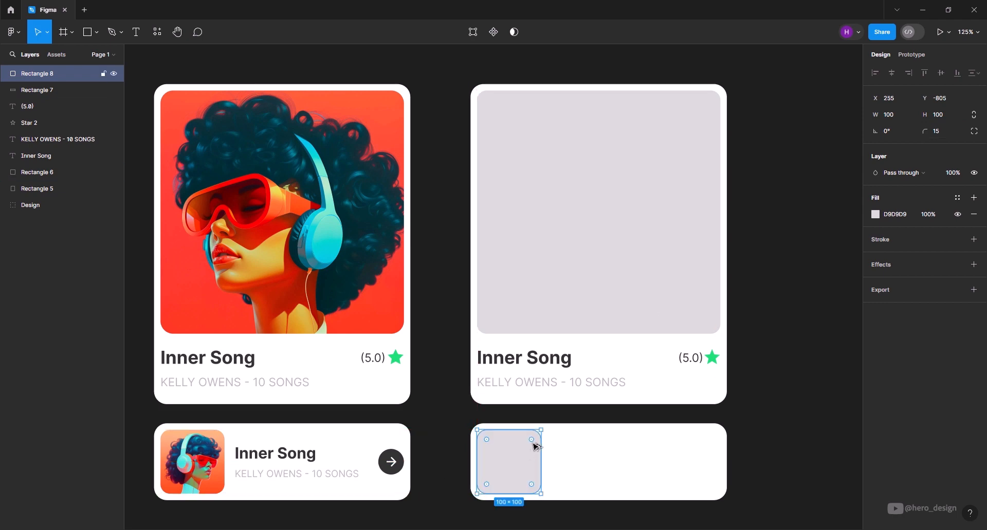
{"action": "mouse_move", "coordinate": [573, 456]}
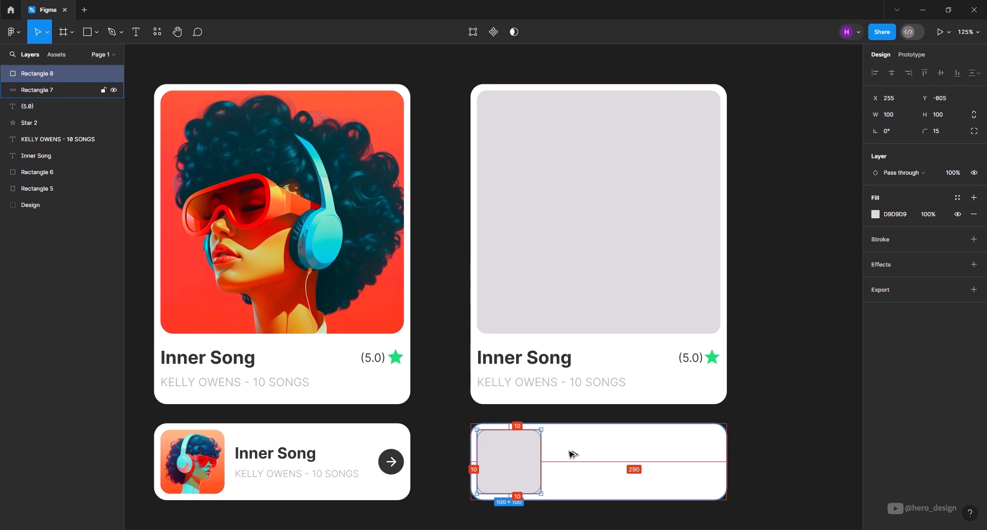
{"action": "left_click", "coordinate": [755, 431]}
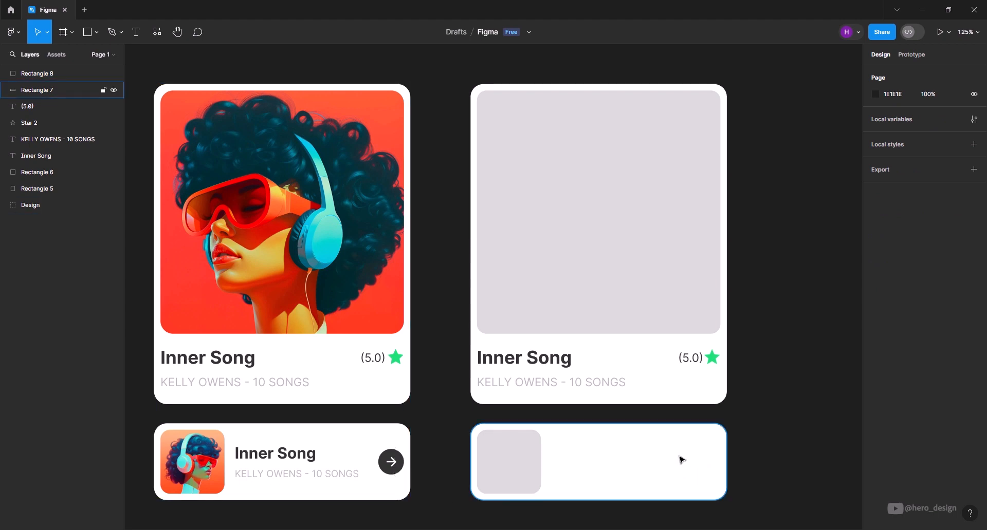
- Add a proportion-locked 40×40 circle and align it at the row card's right end
{"action": "left_click", "coordinate": [95, 33]}
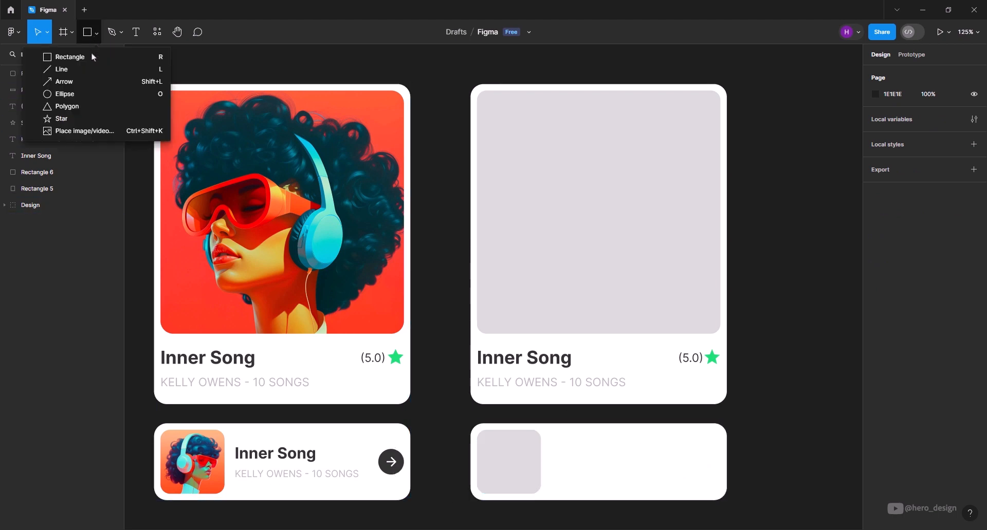
{"action": "left_click", "coordinate": [77, 95]}
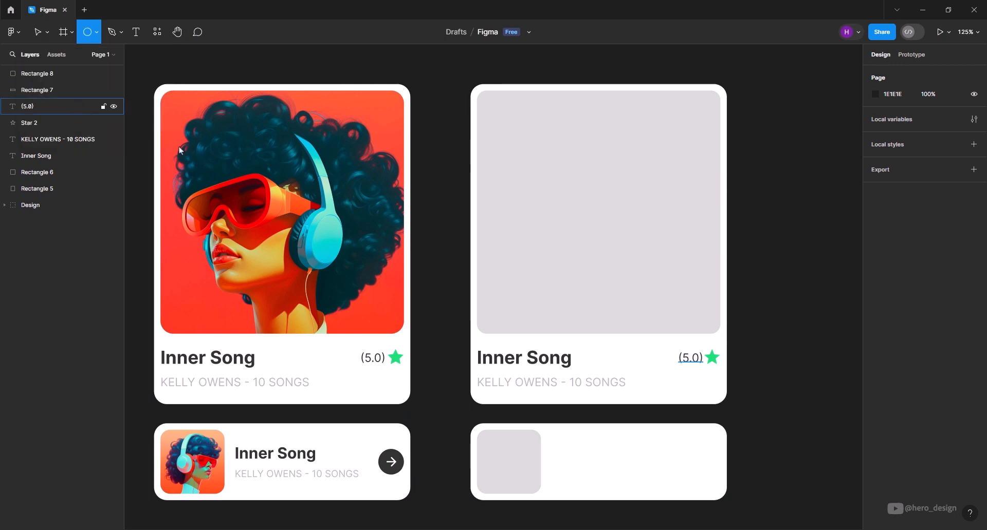
{"action": "left_click", "coordinate": [698, 463]}
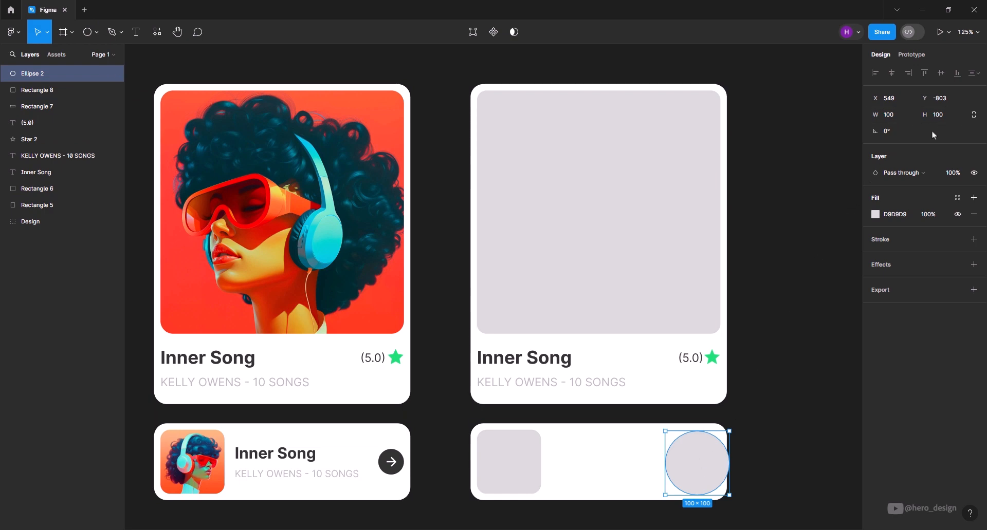
{"action": "left_click", "coordinate": [974, 116]}
{"action": "left_click", "coordinate": [899, 115]}
{"action": "type", "text": "40"}
{"action": "key", "text": "Return"}
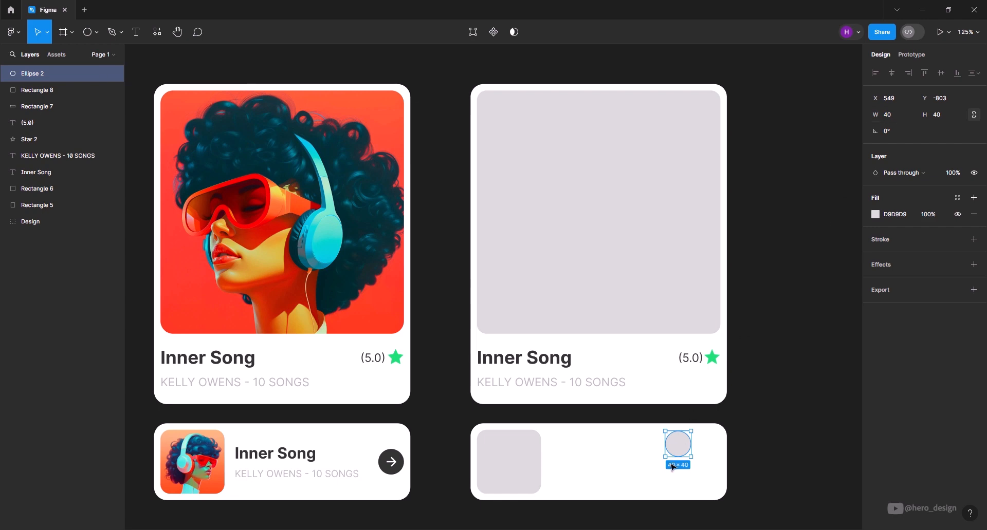
{"action": "left_click_drag", "start_coordinate": [687, 441], "coordinate": [715, 460]}
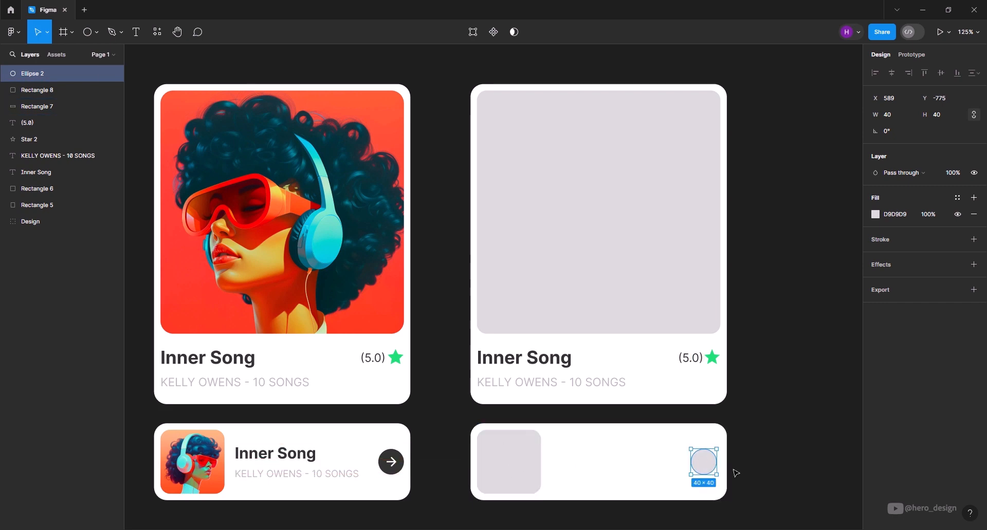
{"action": "key", "text": "alt"}
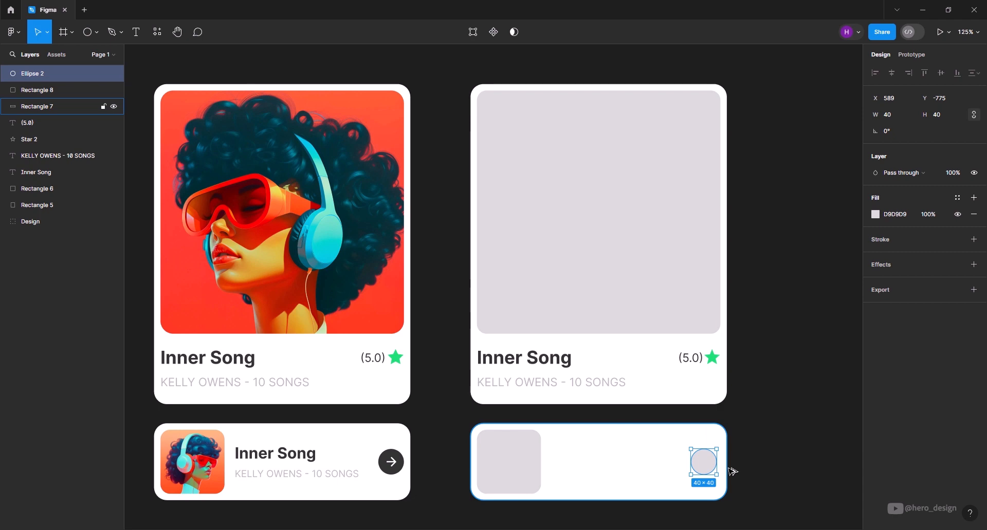
{"action": "key", "text": "Right"}
{"action": "key", "text": "Right"}
{"action": "key", "text": "Right"}
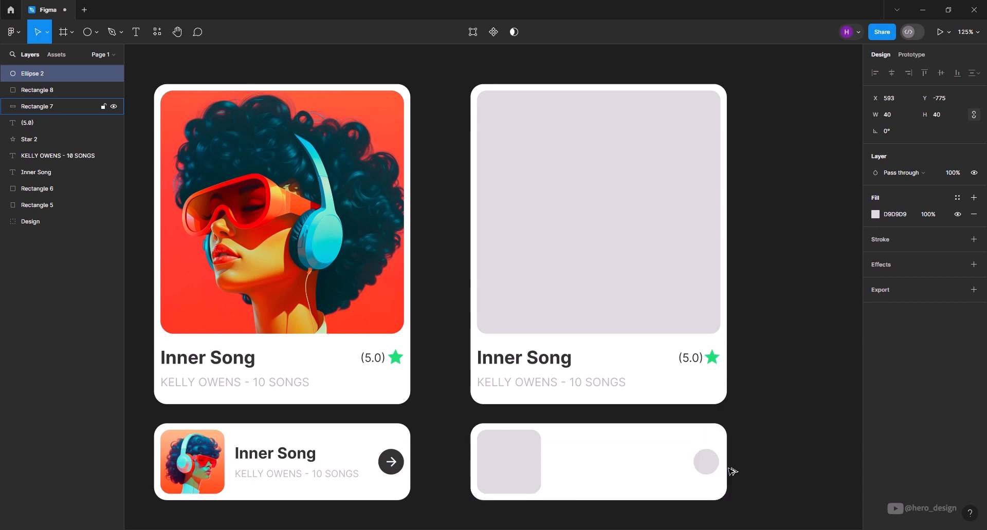
{"action": "key", "text": "Right"}
{"action": "key", "text": "Right"}
- Give the circle a dark grey 333333 fill
{"action": "left_click", "coordinate": [724, 469]}
{"action": "left_click", "coordinate": [746, 475]}
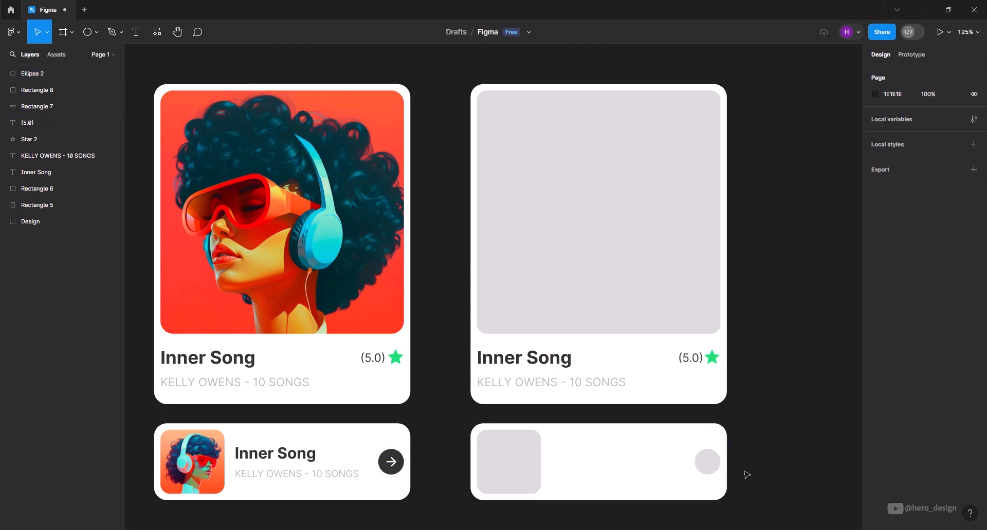
{"action": "left_click", "coordinate": [712, 465]}
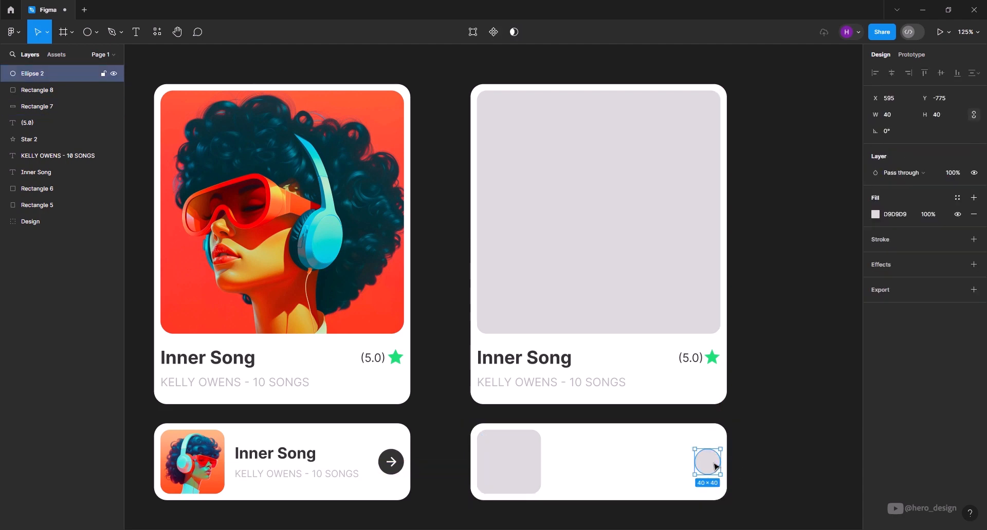
{"action": "left_click", "coordinate": [900, 218]}
{"action": "type", "text": "333333"}
{"action": "key", "text": "Return"}
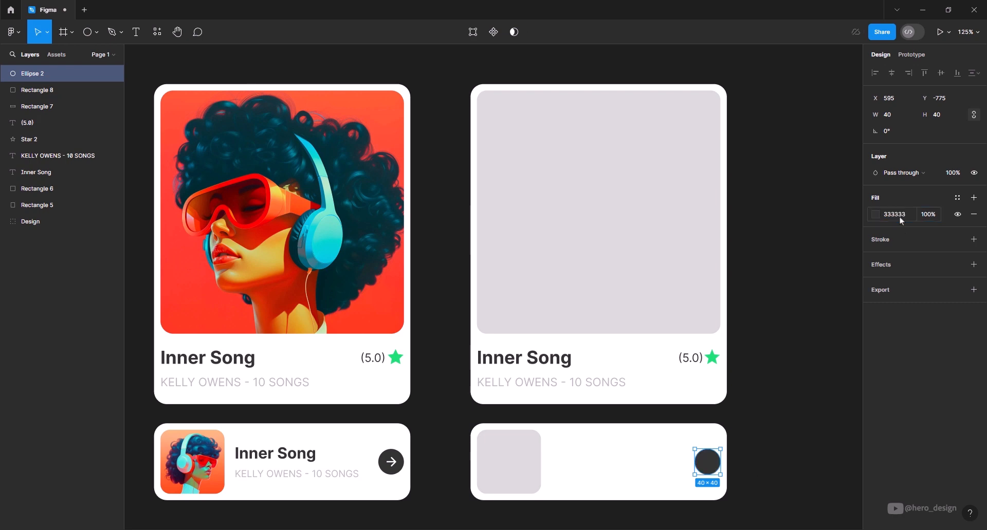
{"action": "left_click", "coordinate": [732, 441]}
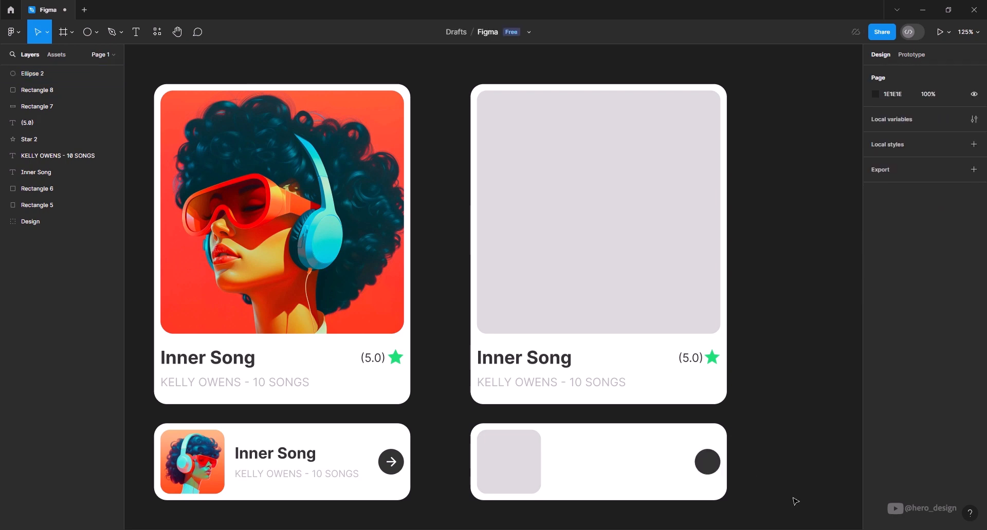
{"action": "left_click", "coordinate": [98, 36]}
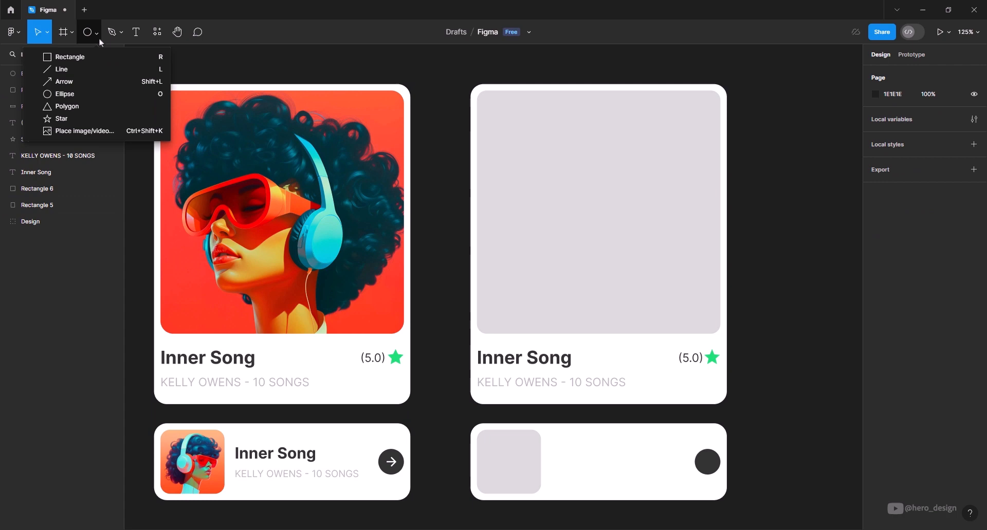
- Add a white arrow with width 14 and centre it inside the dark circle
{"action": "left_click", "coordinate": [64, 81]}
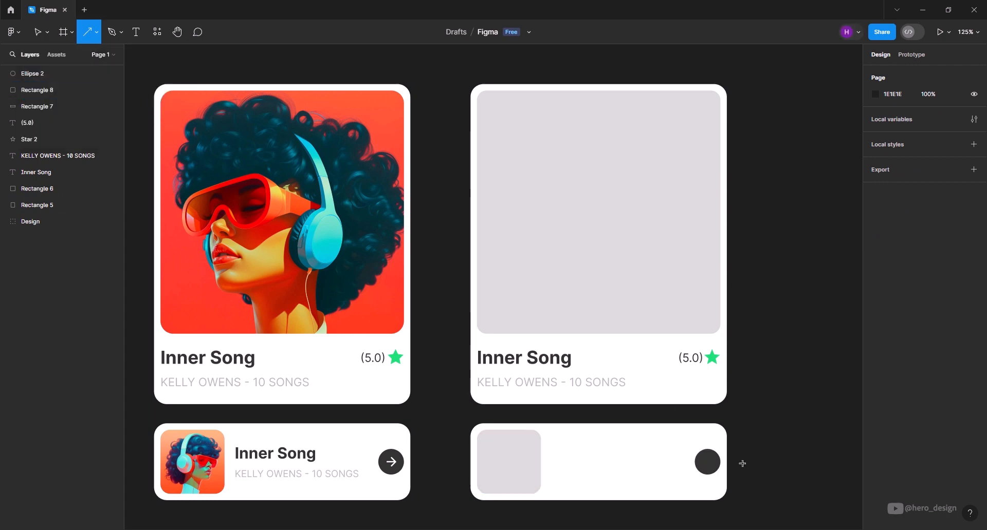
{"action": "scroll", "coordinate": [749, 482], "scroll_direction": "up", "scroll_amount": 5}
{"action": "left_click", "coordinate": [637, 419]}
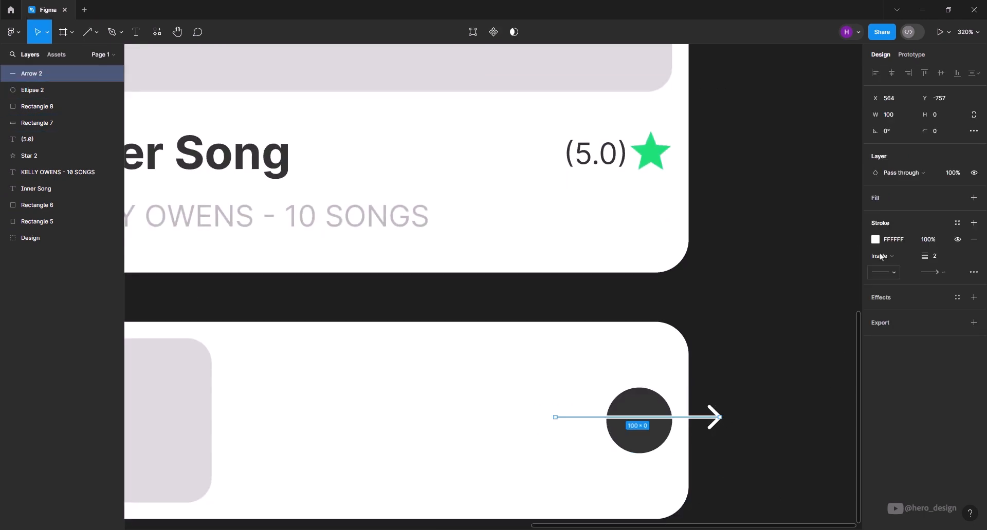
{"action": "left_click", "coordinate": [892, 118]}
{"action": "type", "text": "14"}
{"action": "key", "text": "Return"}
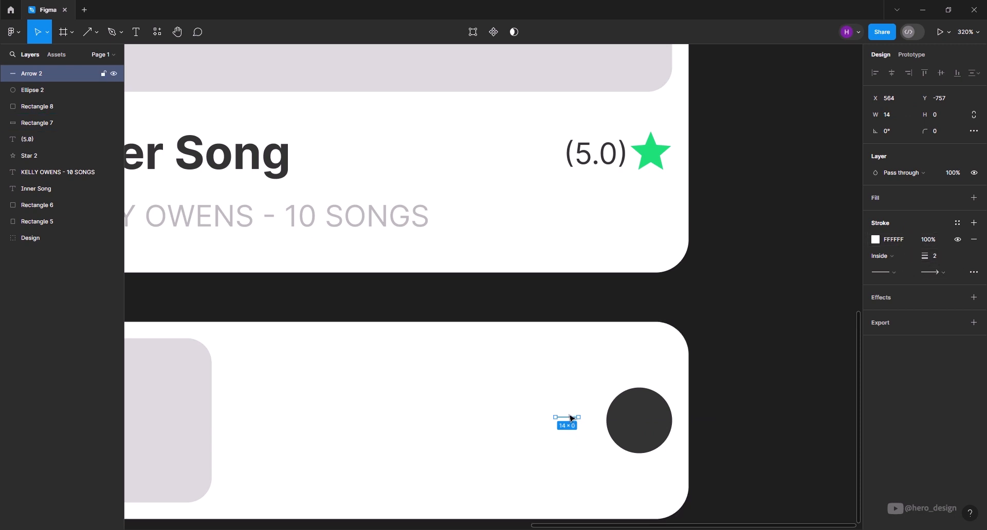
{"action": "left_click_drag", "start_coordinate": [572, 419], "coordinate": [643, 422]}
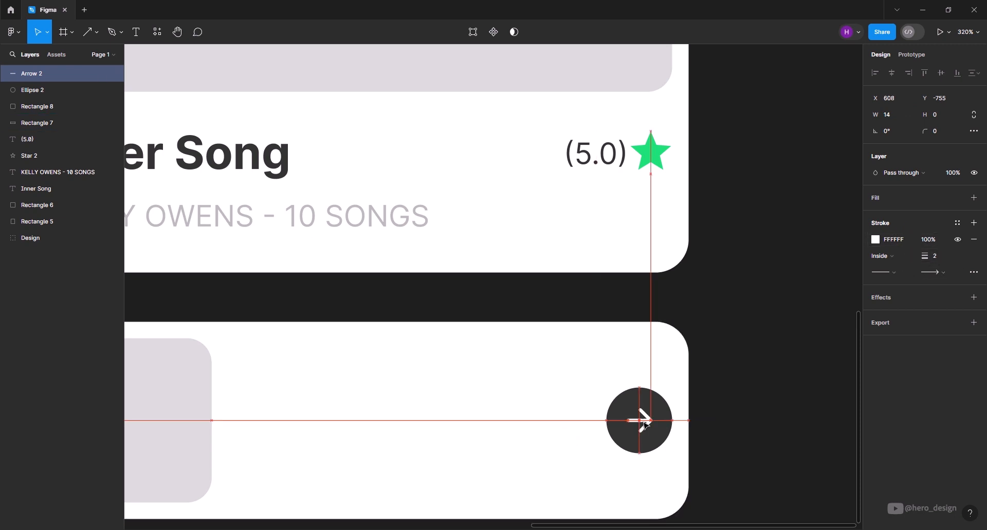
{"action": "left_click", "coordinate": [720, 424]}
- Select the tall card's Inner Song title and KELLY OWENS - 10 SONGS subtitle
{"action": "scroll", "coordinate": [678, 419], "scroll_direction": "down", "scroll_amount": 5}
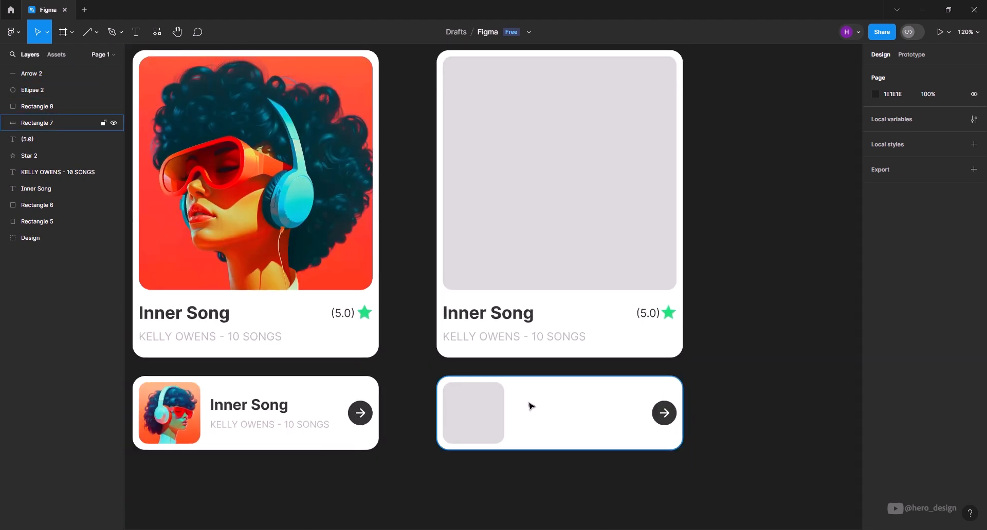
{"action": "left_click", "coordinate": [511, 324]}
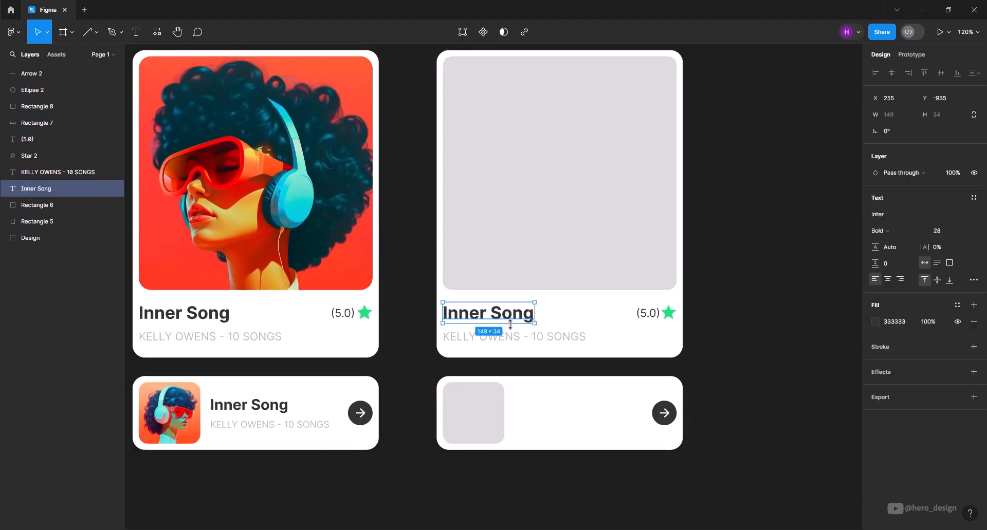
{"action": "left_click", "coordinate": [518, 339], "text": "shift"}
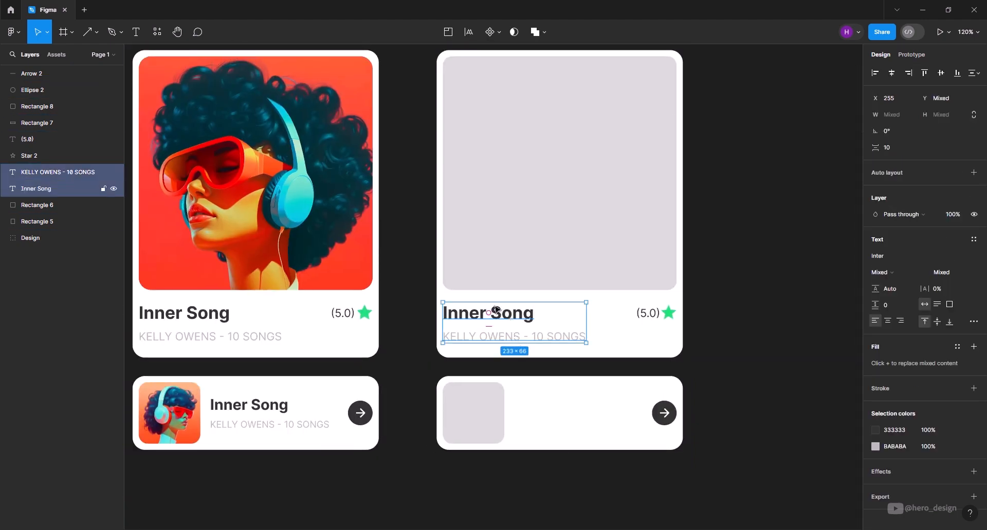
- Paste the title and subtitle copies into the horizontal card and bring them to the front
{"action": "left_click", "coordinate": [553, 367]}
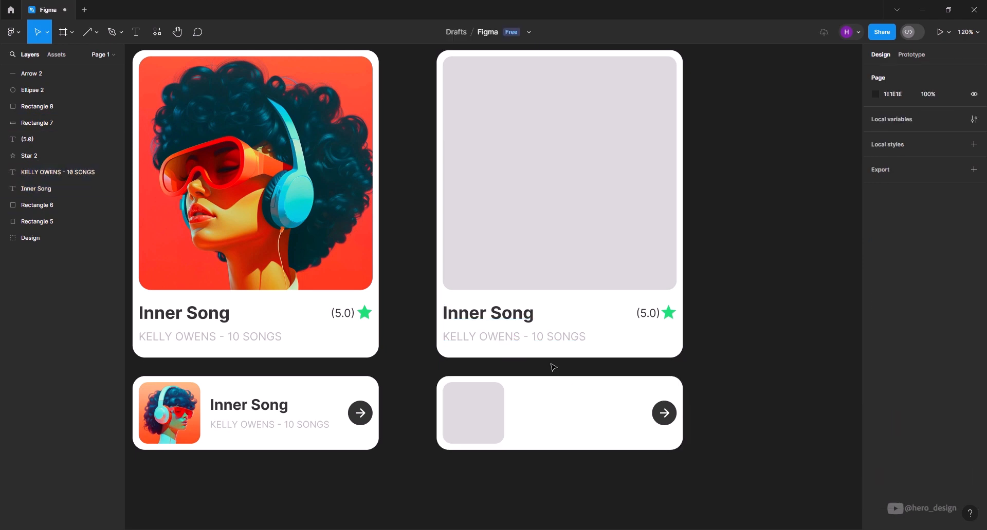
{"action": "key", "text": "ctrl+v"}
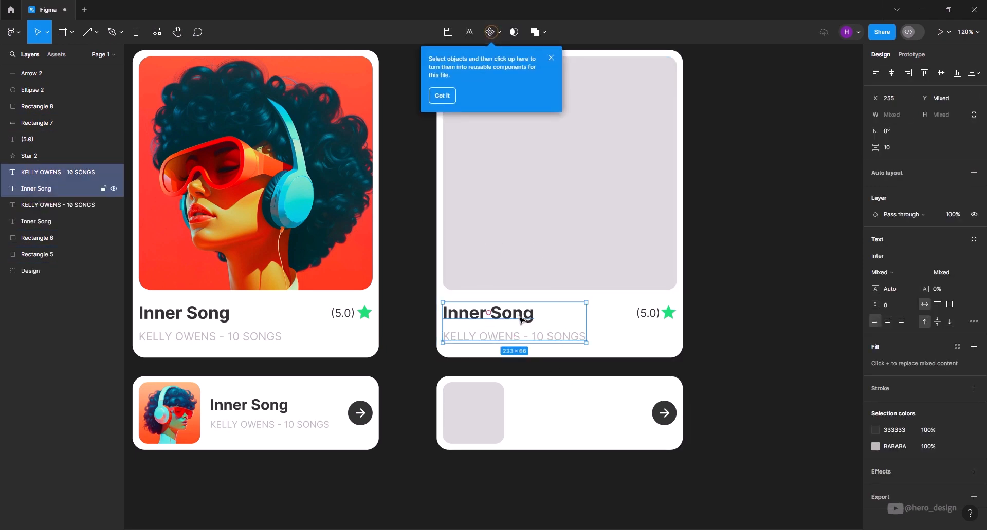
{"action": "left_click_drag", "start_coordinate": [522, 321], "coordinate": [571, 409]}
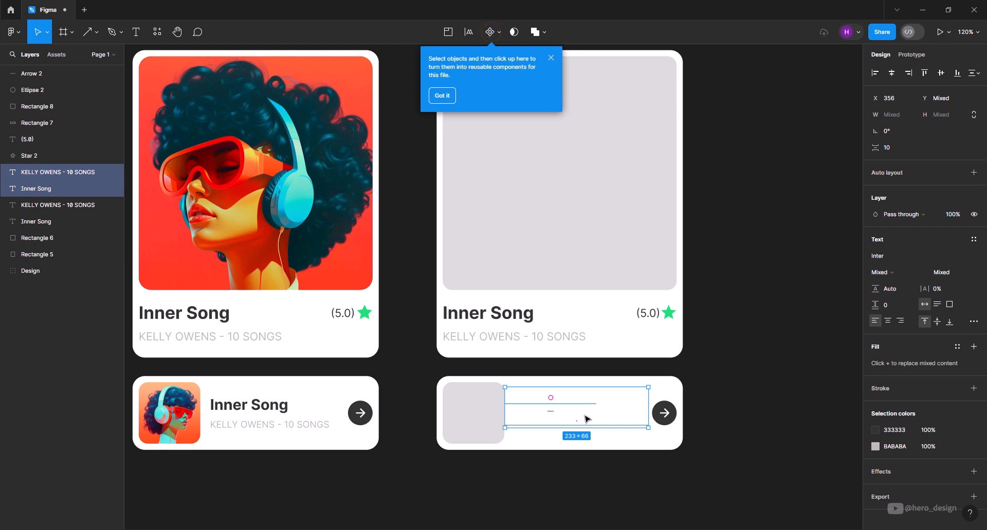
{"action": "key", "text": "ctrl+shift+bracketright"}
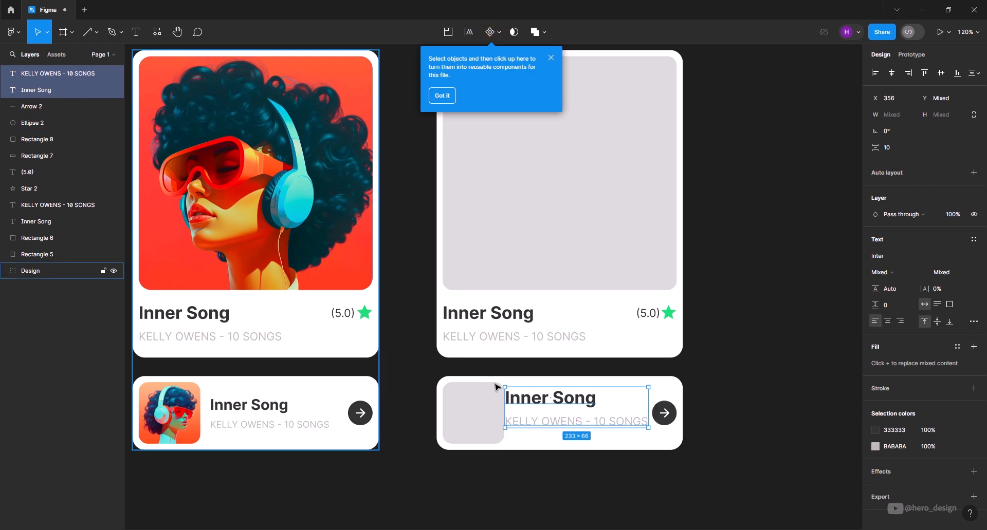
{"action": "scroll", "coordinate": [567, 411], "scroll_direction": "up", "scroll_amount": 3}
- Set the copied title to 24 pt and the subtitle to 15 pt
{"action": "left_click_drag", "start_coordinate": [567, 395], "coordinate": [578, 397]}
{"action": "left_click", "coordinate": [604, 401]}
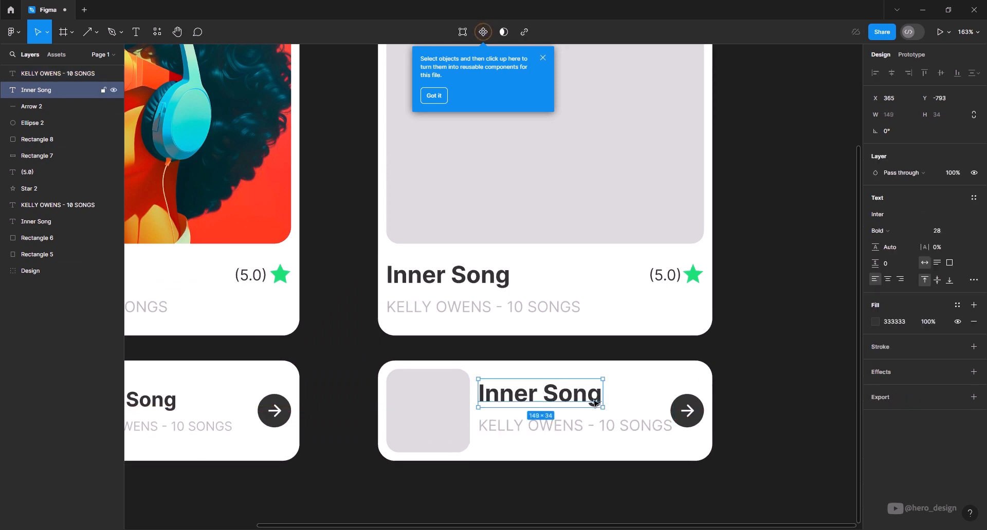
{"action": "left_click", "coordinate": [946, 235]}
{"action": "type", "text": "24"}
{"action": "key", "text": "Return"}
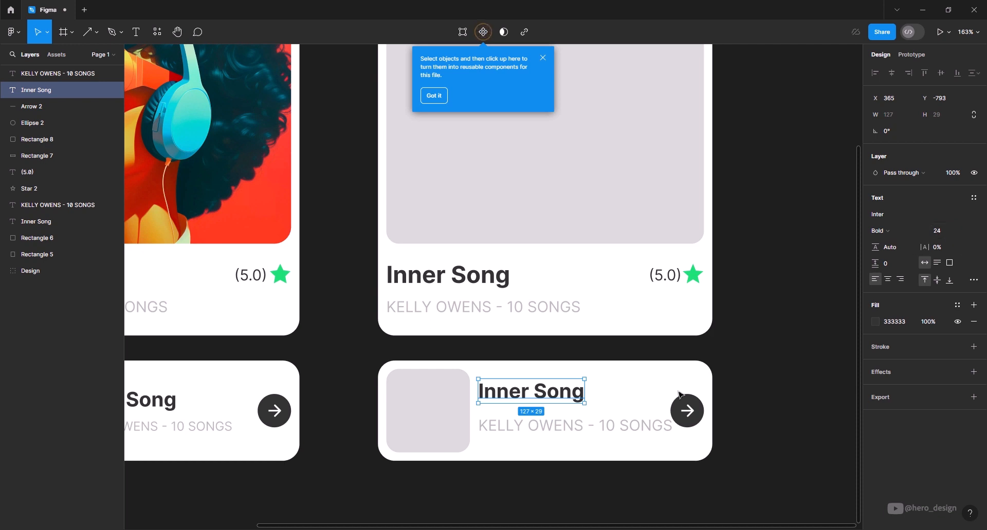
{"action": "left_click", "coordinate": [605, 432]}
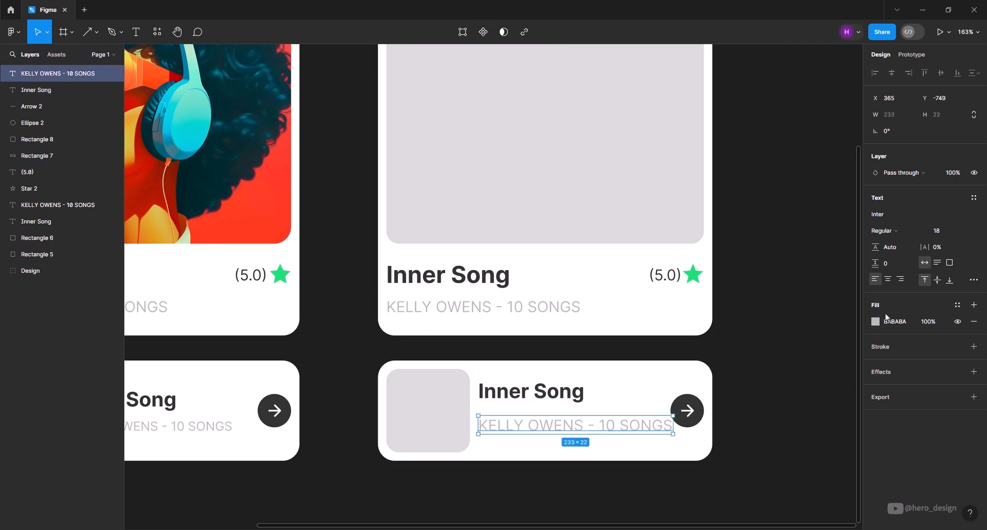
{"action": "left_click", "coordinate": [940, 233]}
{"action": "key", "text": "Return"}
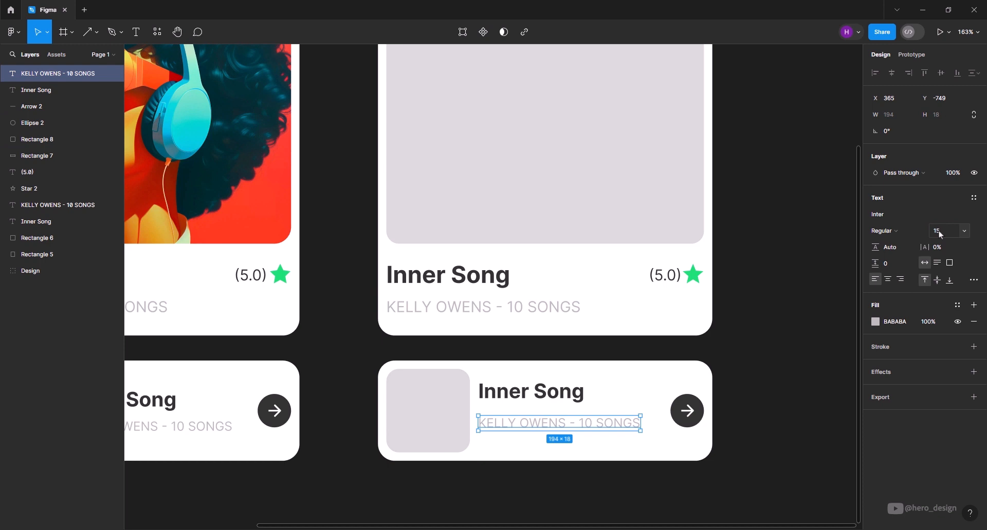
- Tighten the title–subtitle gap and centre the text beside the thumbnail, about 32 px above and below
{"action": "key", "text": "alt"}
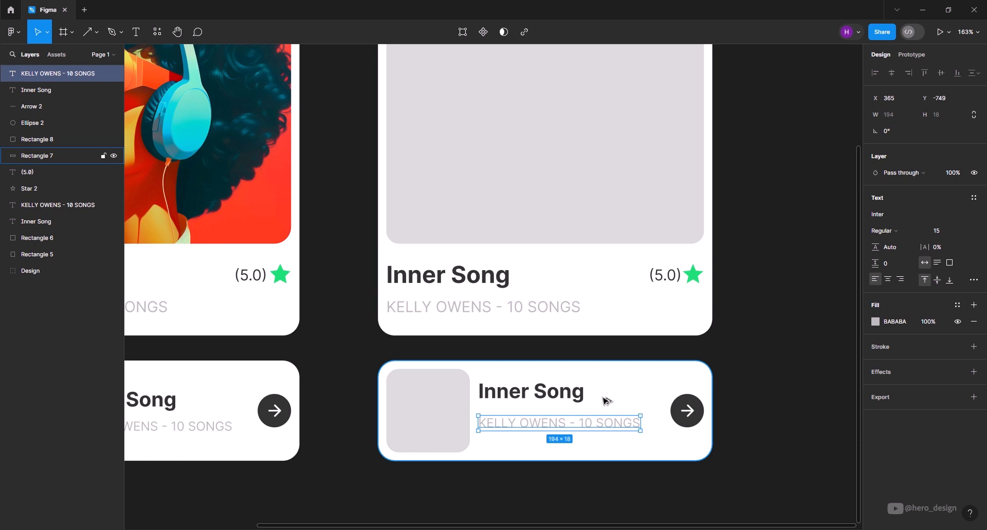
{"action": "key", "text": "Up"}
{"action": "key", "text": "Up"}
{"action": "key", "text": "Up"}
{"action": "key", "text": "Up"}
{"action": "key", "text": "Up"}
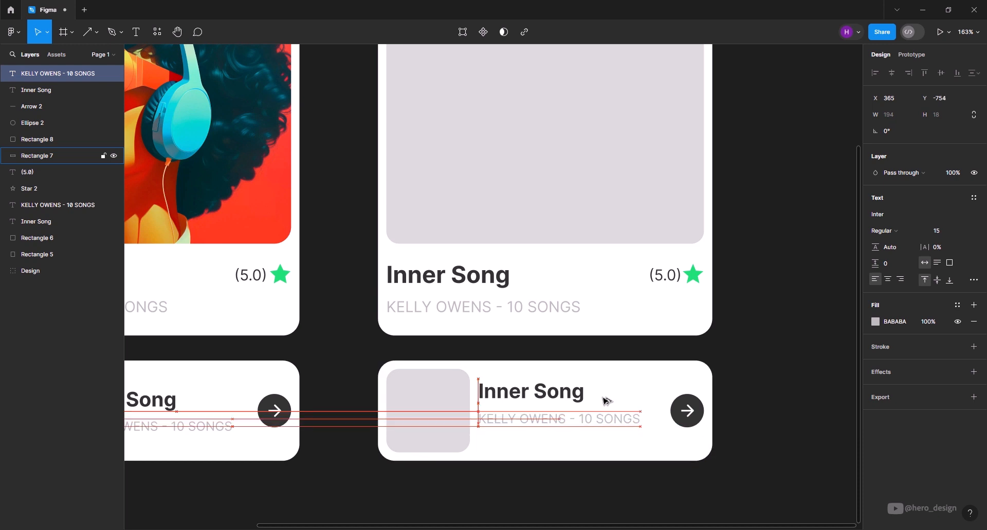
{"action": "key", "text": "alt"}
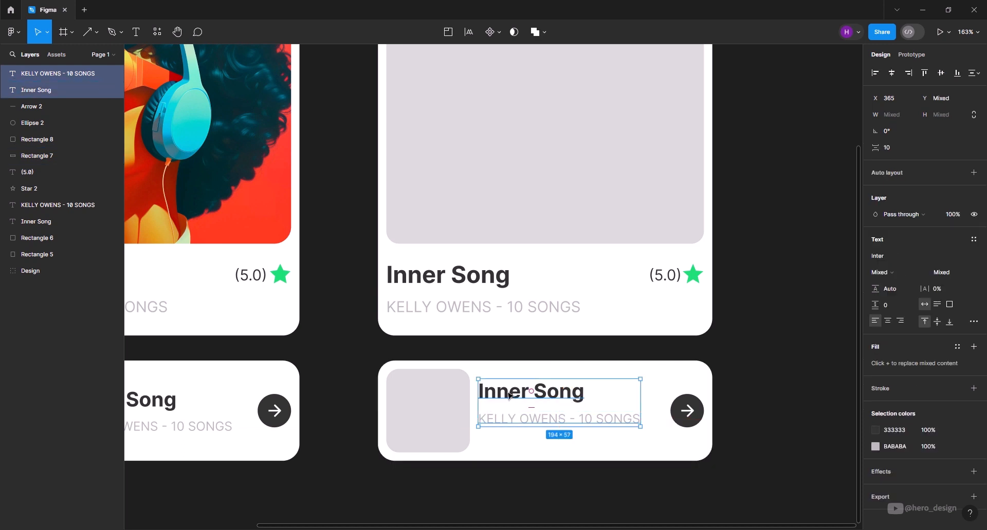
{"action": "left_click_drag", "start_coordinate": [514, 396], "coordinate": [511, 404]}
{"action": "key", "text": "alt"}
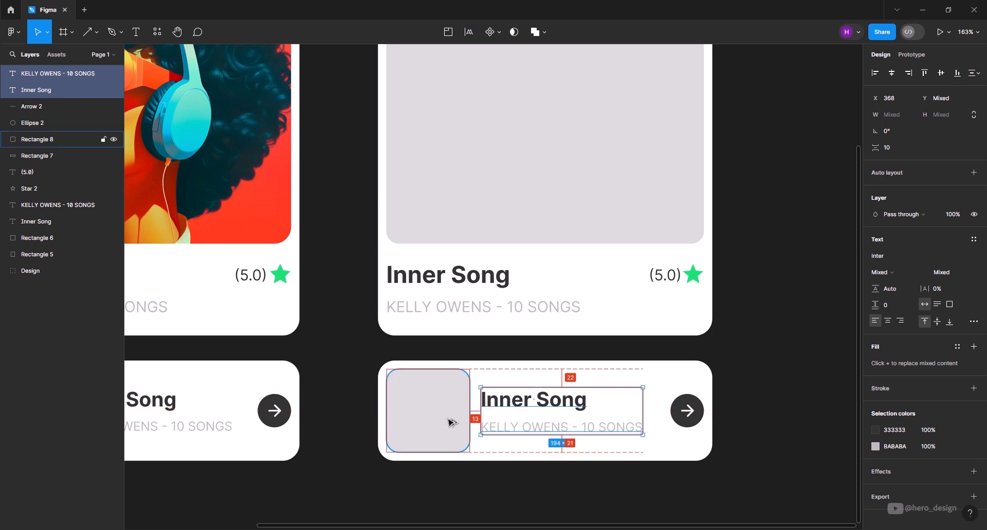
{"action": "key", "text": "Left"}
{"action": "key", "text": "Left"}
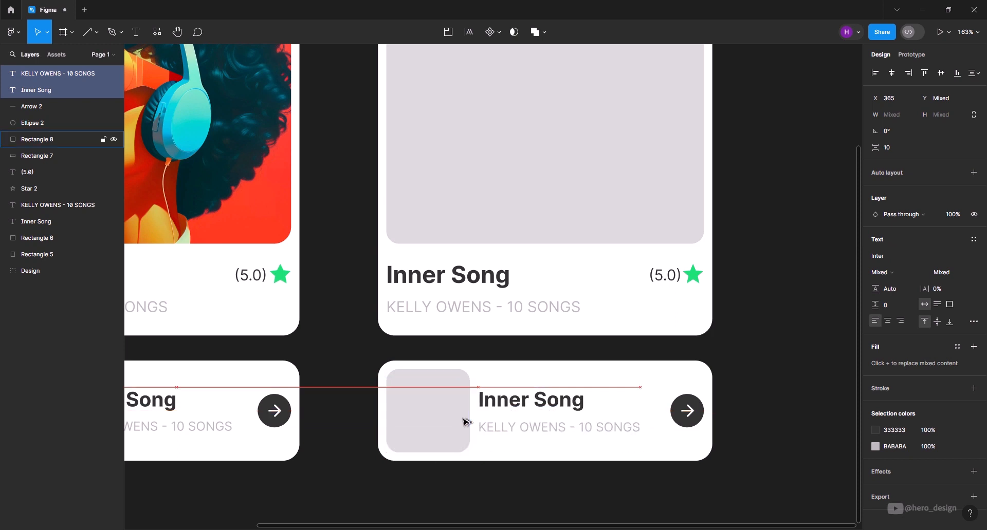
{"action": "key", "text": "Left"}
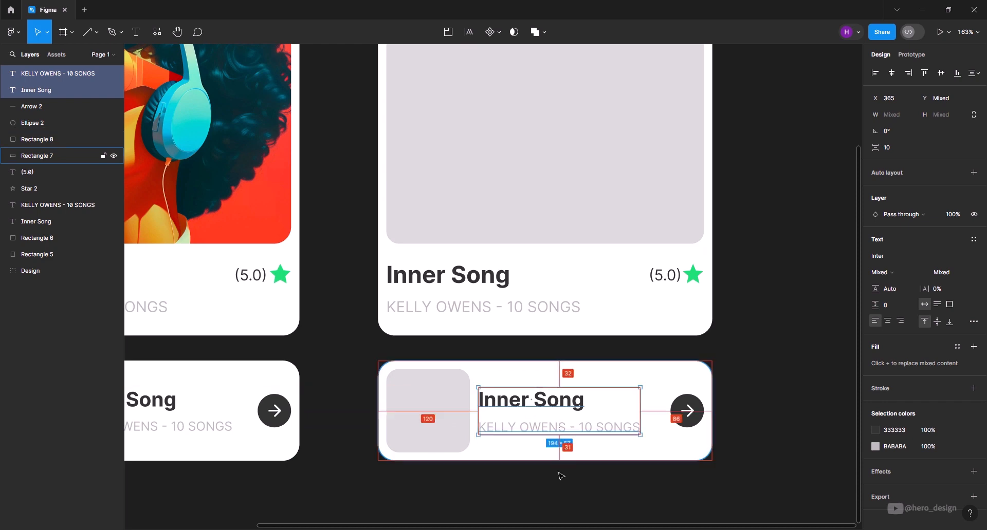
{"action": "scroll", "coordinate": [607, 465], "scroll_direction": "down", "scroll_amount": 5}
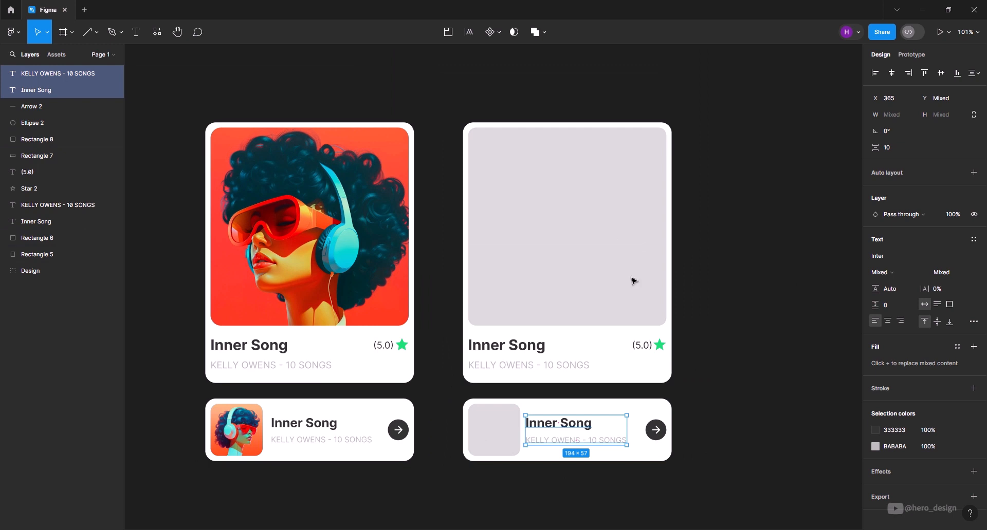
- Place image 02 into the right tall card's grey photo rectangle
{"action": "left_click", "coordinate": [736, 287]}
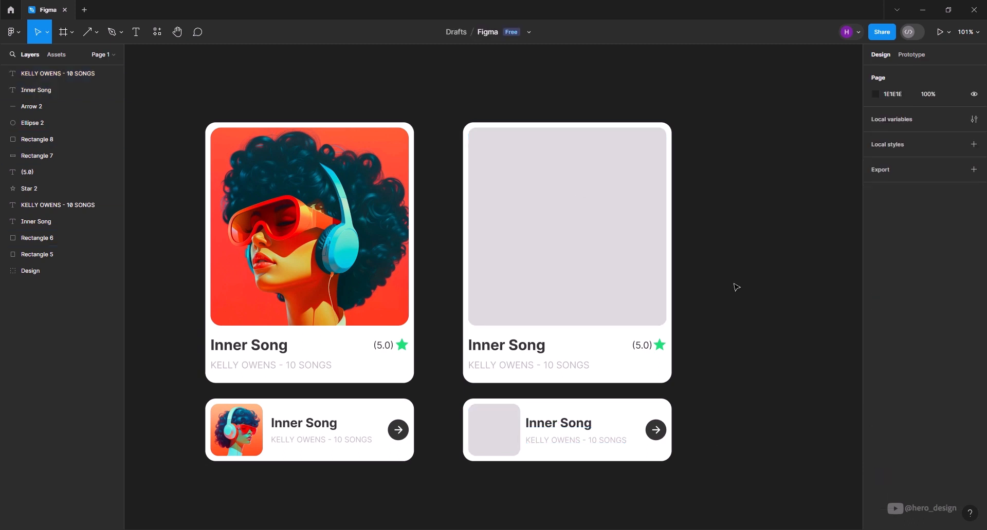
{"action": "left_click", "coordinate": [556, 183]}
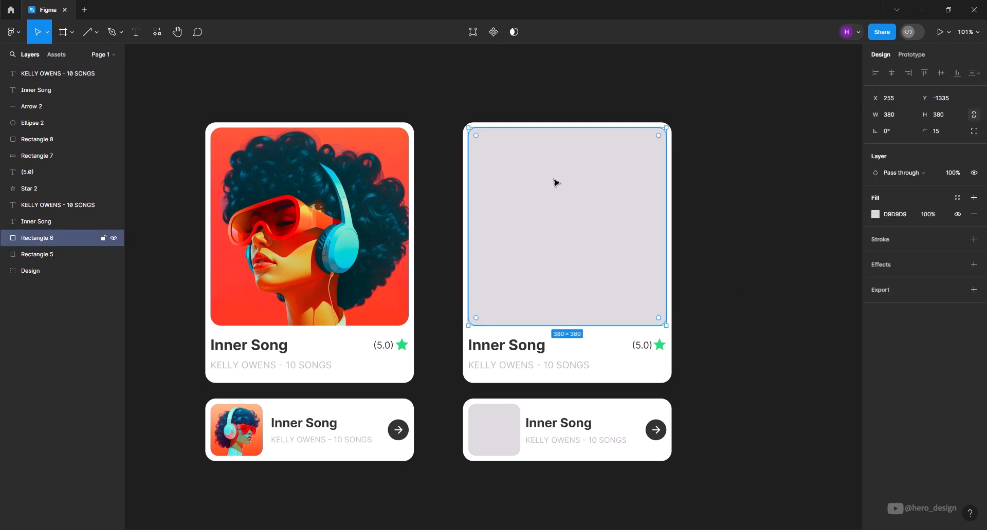
{"action": "left_click", "coordinate": [97, 38]}
{"action": "left_click", "coordinate": [96, 38]}
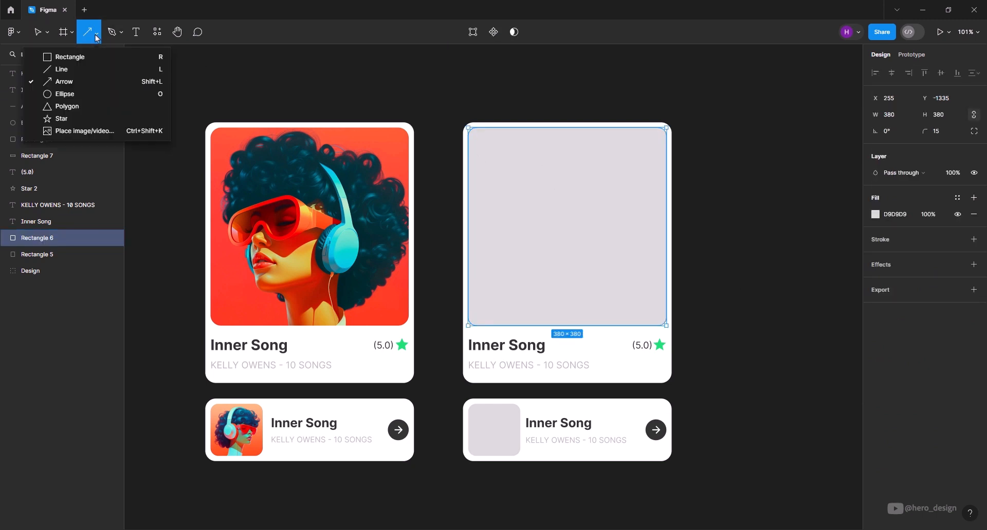
{"action": "left_click", "coordinate": [98, 134]}
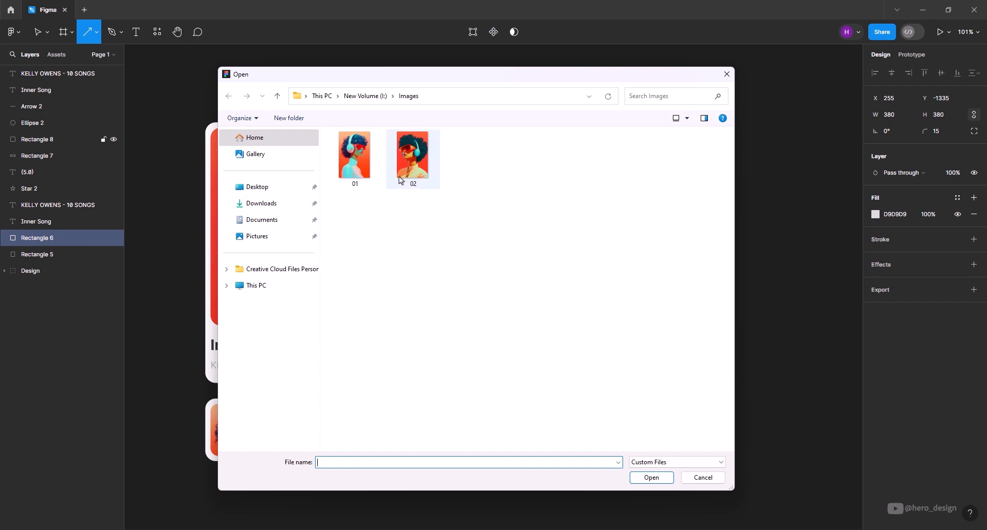
{"action": "left_click", "coordinate": [410, 161]}
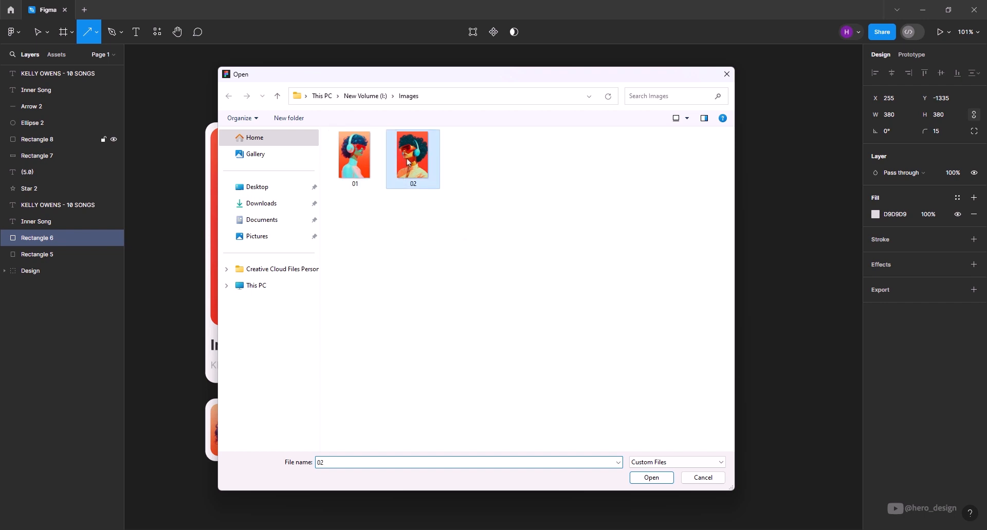
{"action": "left_click", "coordinate": [650, 478]}
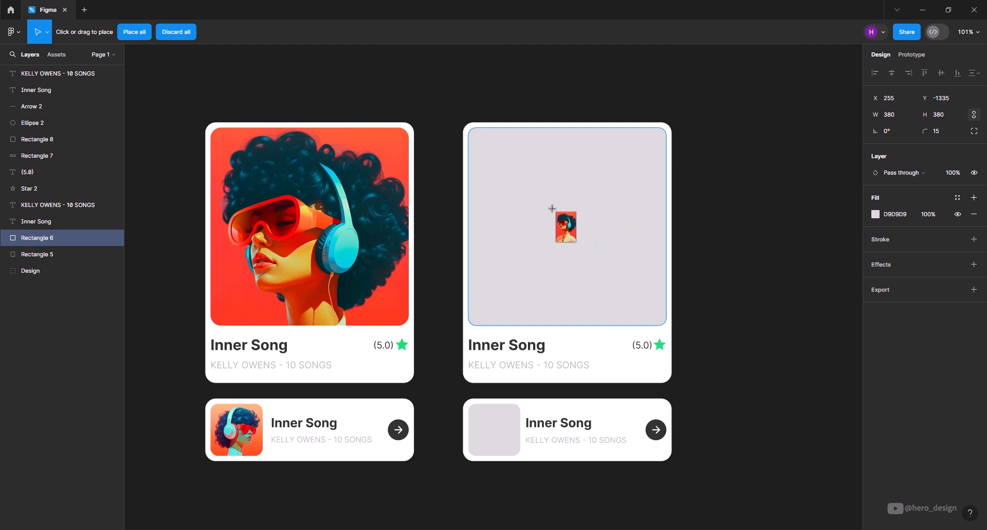
{"action": "left_click", "coordinate": [566, 212]}
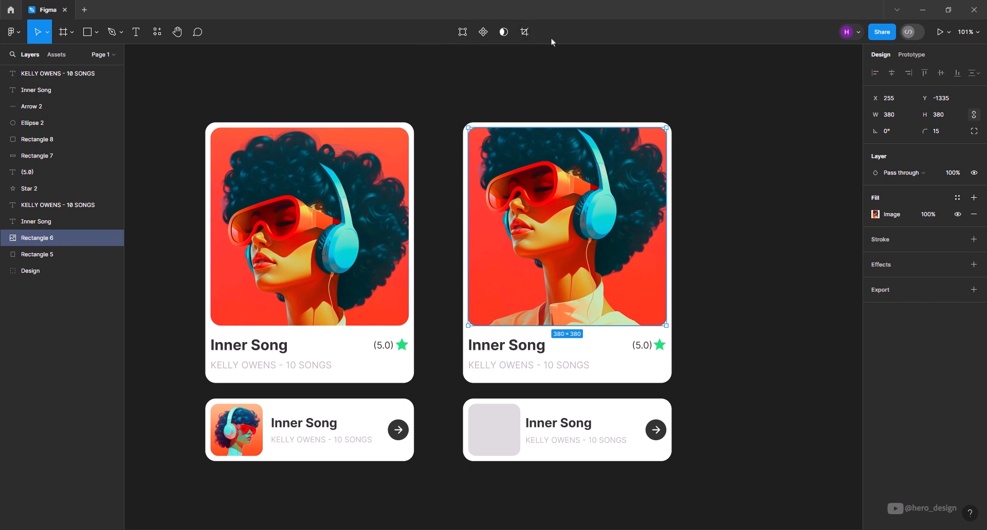
- Crop the photo, shifting it down so the face sits inside the square
{"action": "left_click", "coordinate": [524, 32]}
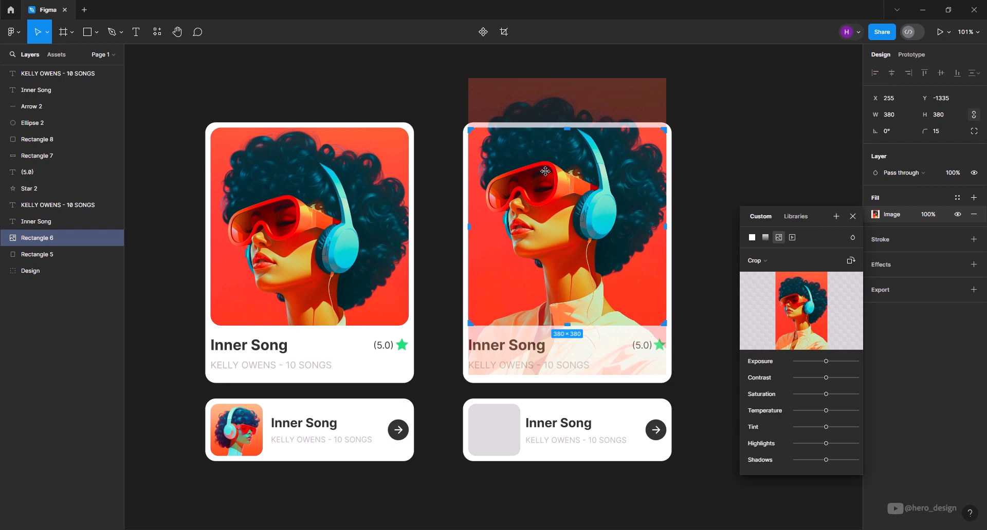
{"action": "left_click_drag", "start_coordinate": [546, 171], "coordinate": [549, 208]}
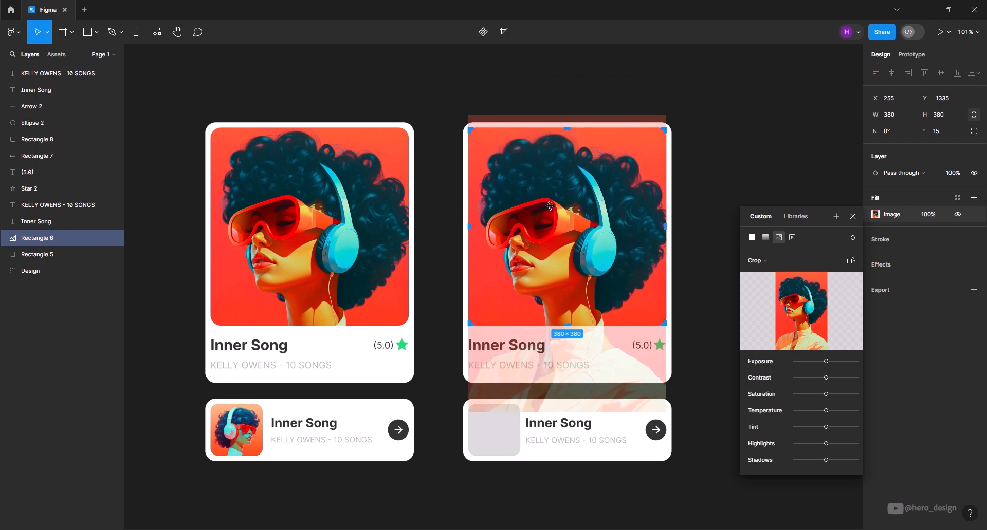
{"action": "left_click", "coordinate": [682, 168]}
{"action": "left_click", "coordinate": [692, 215]}
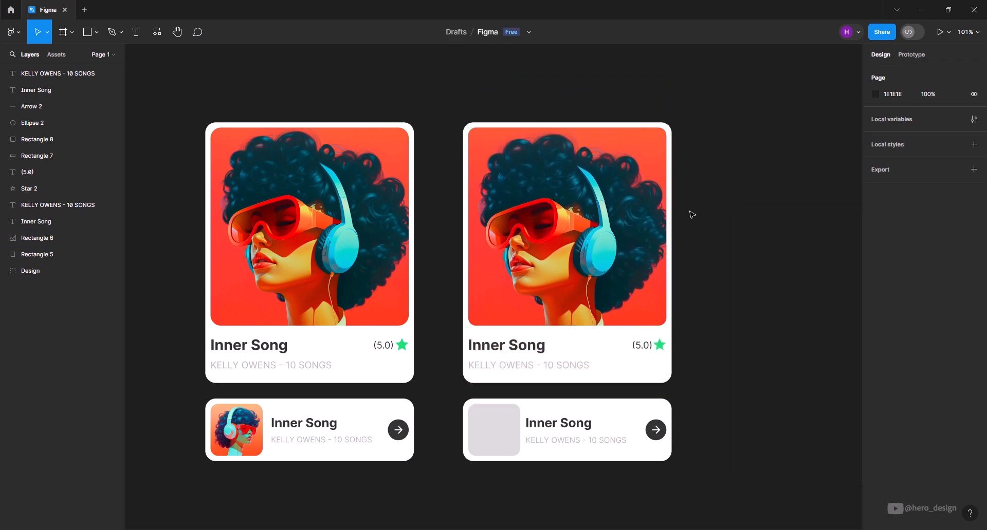
- Place image 01 into the horizontal card's grey thumbnail
{"action": "left_click", "coordinate": [495, 426]}
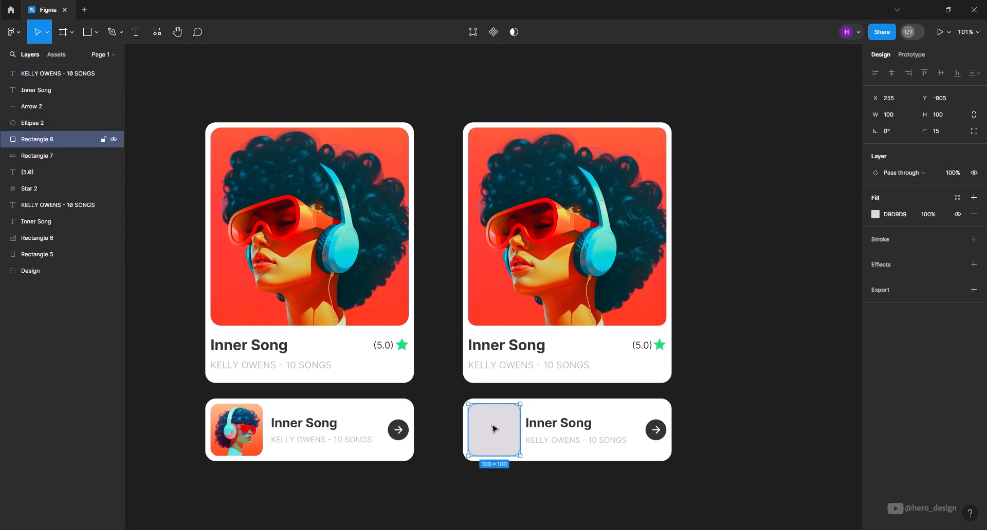
{"action": "left_click", "coordinate": [96, 32]}
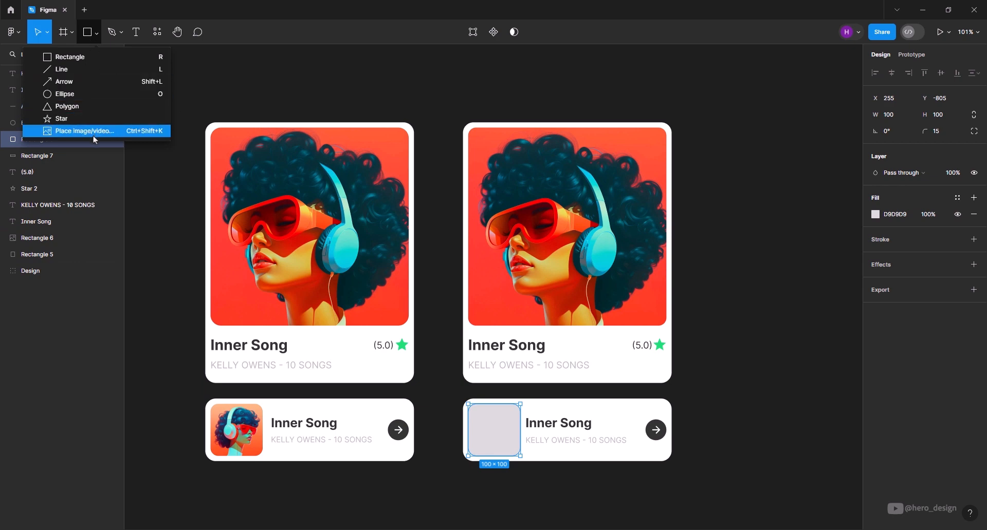
{"action": "left_click", "coordinate": [108, 132]}
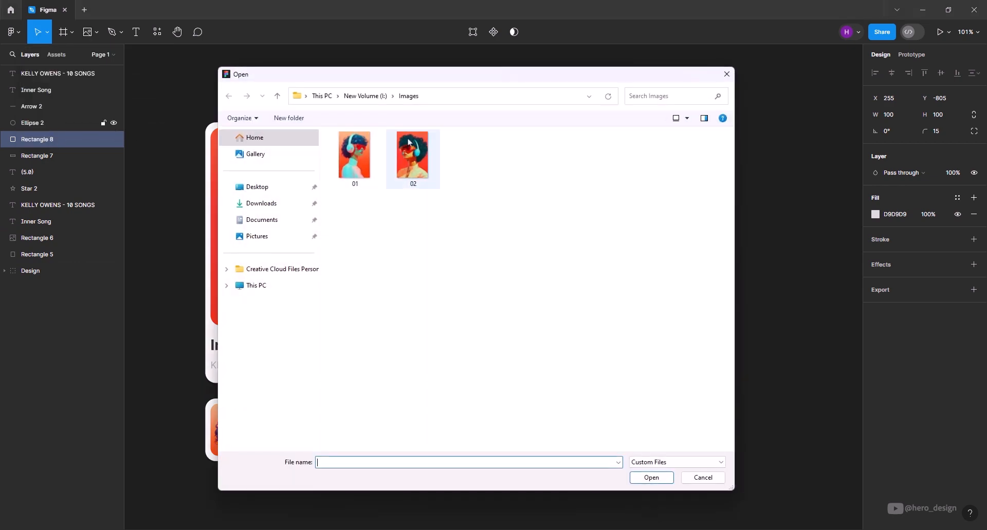
{"action": "left_click", "coordinate": [354, 155]}
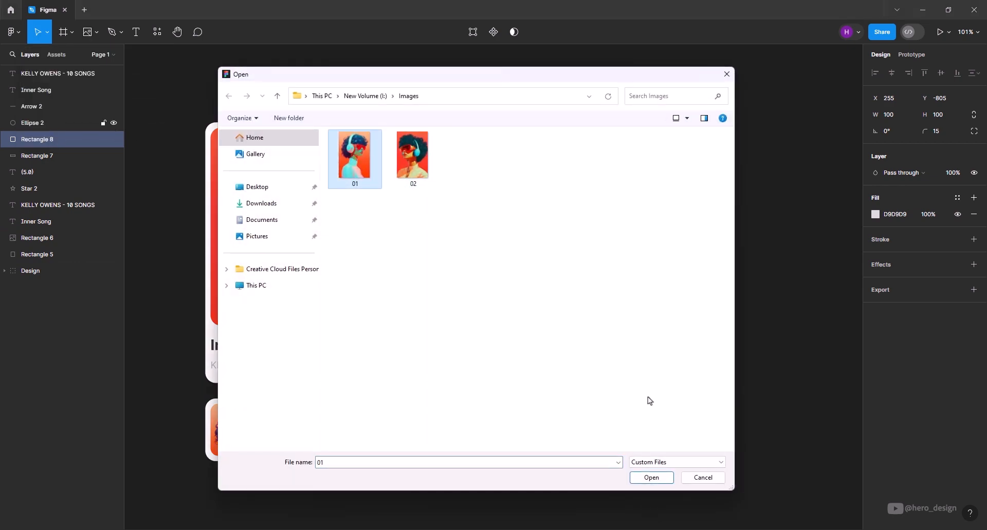
{"action": "left_click", "coordinate": [651, 477]}
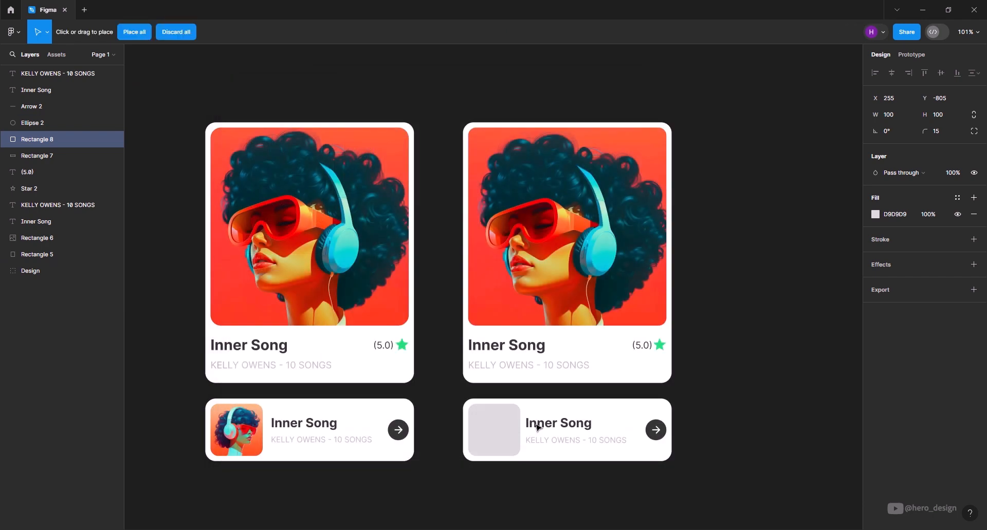
{"action": "left_click", "coordinate": [494, 422]}
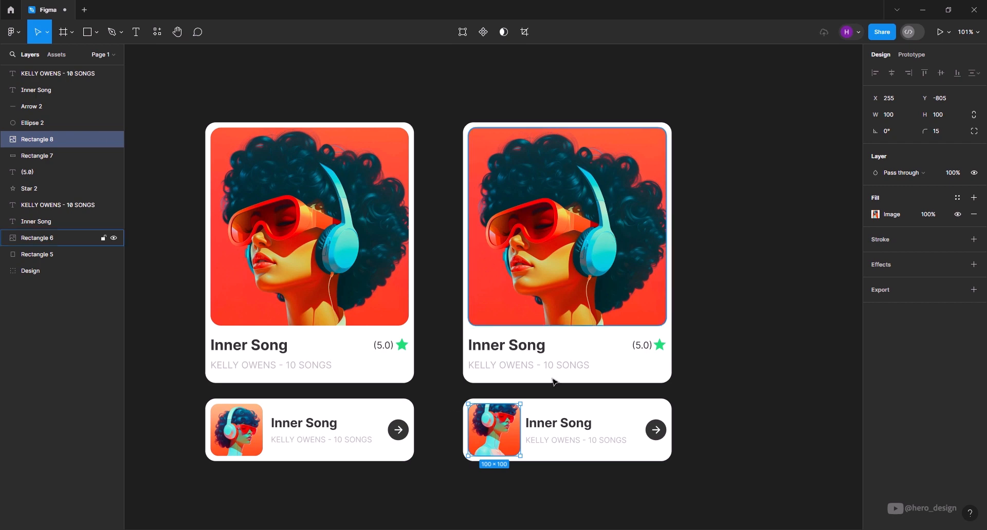
- Crop the thumbnail image, shifting it down within its rounded square
{"action": "scroll", "coordinate": [442, 501], "scroll_direction": "up", "scroll_amount": 2}
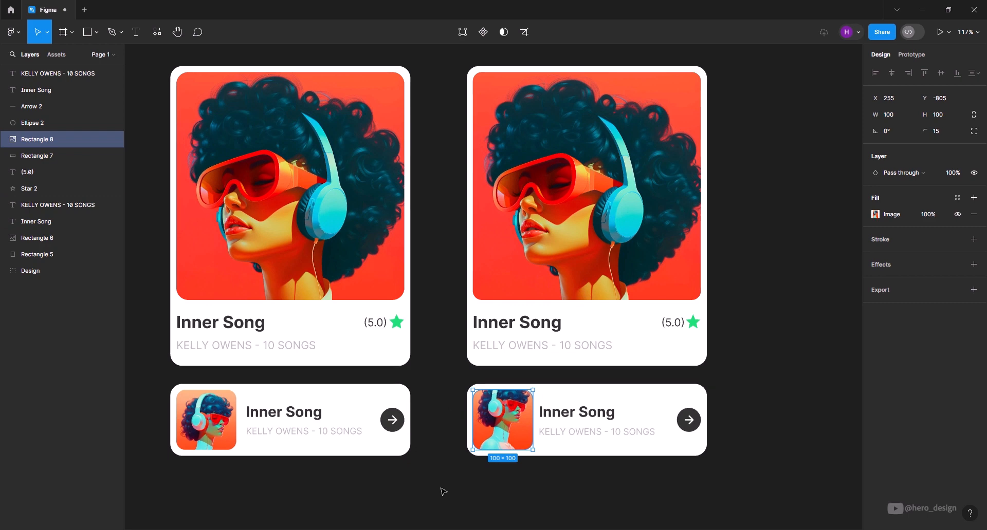
{"action": "left_click", "coordinate": [524, 32]}
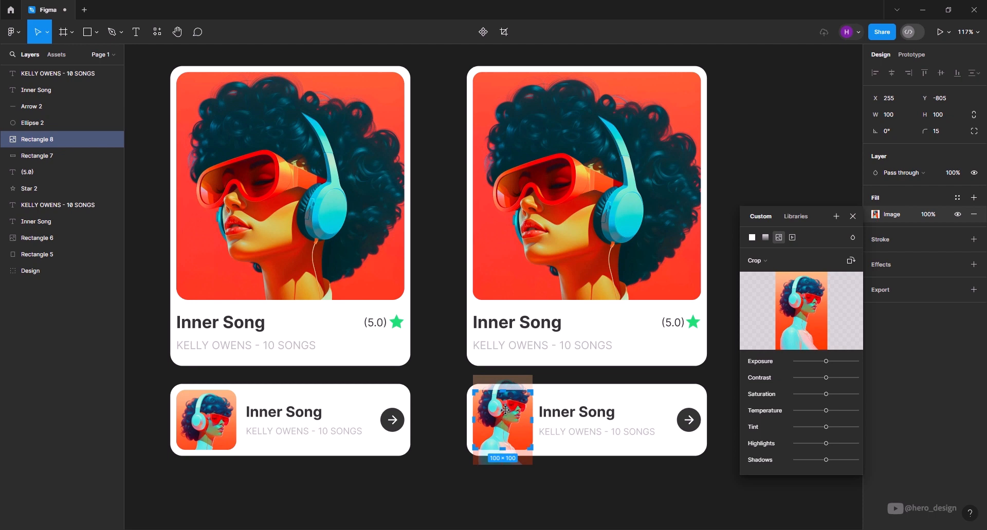
{"action": "left_click_drag", "start_coordinate": [506, 410], "coordinate": [508, 422]}
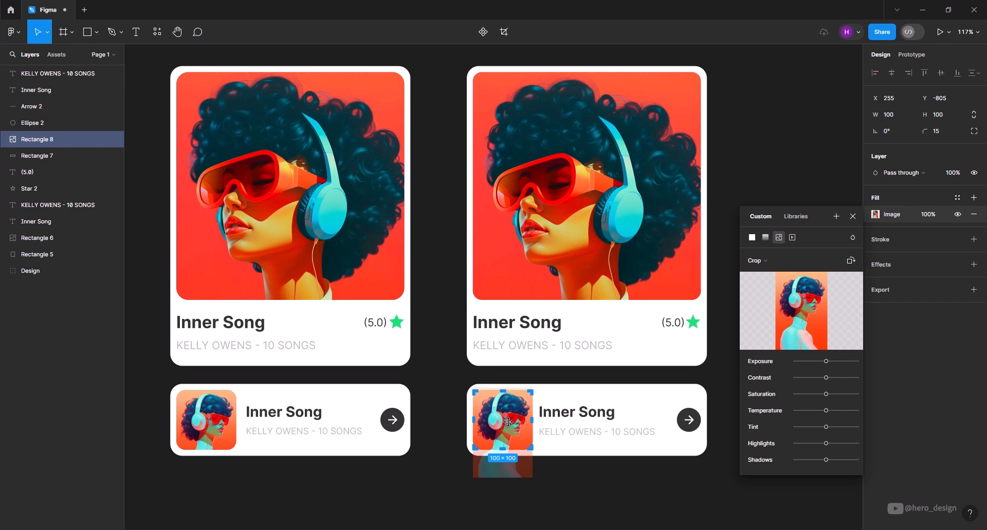
{"action": "key", "text": "Escape"}
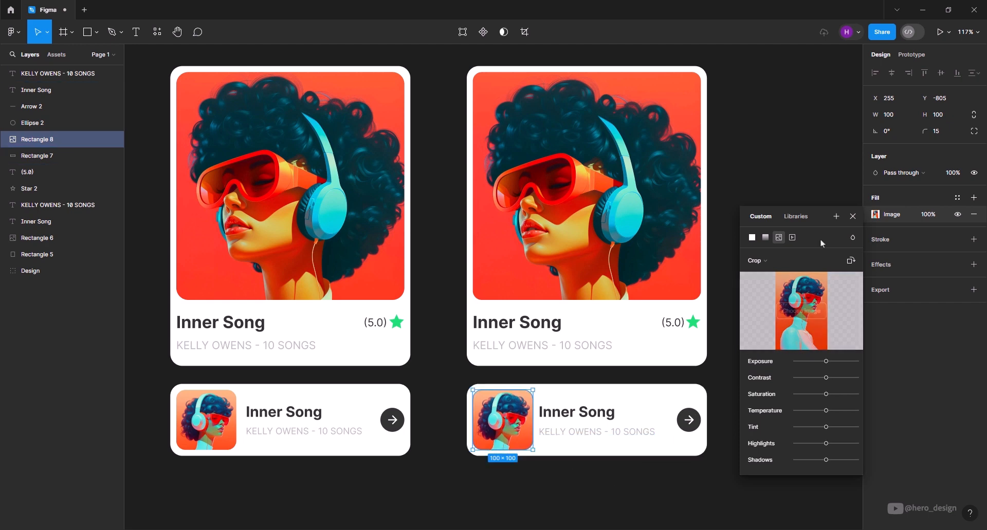
{"action": "left_click", "coordinate": [852, 216]}
{"action": "left_click", "coordinate": [791, 251]}
{"action": "scroll", "coordinate": [536, 374], "scroll_direction": "down", "scroll_amount": 3}
{"action": "scroll", "coordinate": [684, 344], "scroll_direction": "up", "scroll_amount": 1}
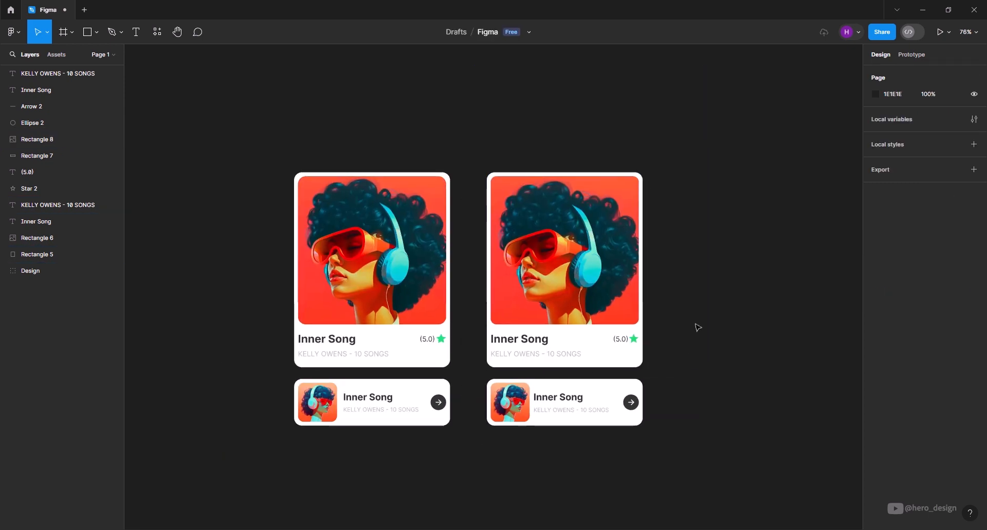
{"action": "scroll", "coordinate": [698, 327], "scroll_direction": "up", "scroll_amount": 1}
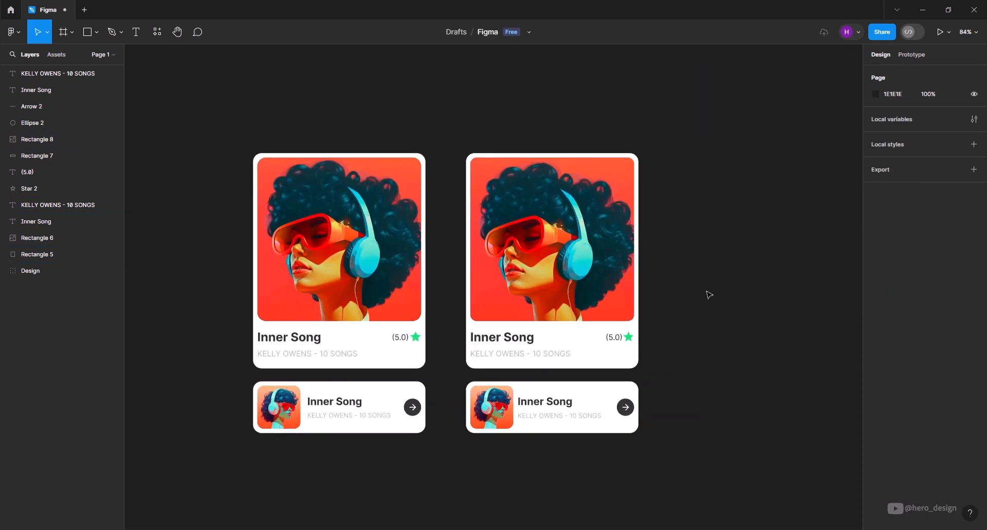
{"action": "left_click", "coordinate": [97, 35]}
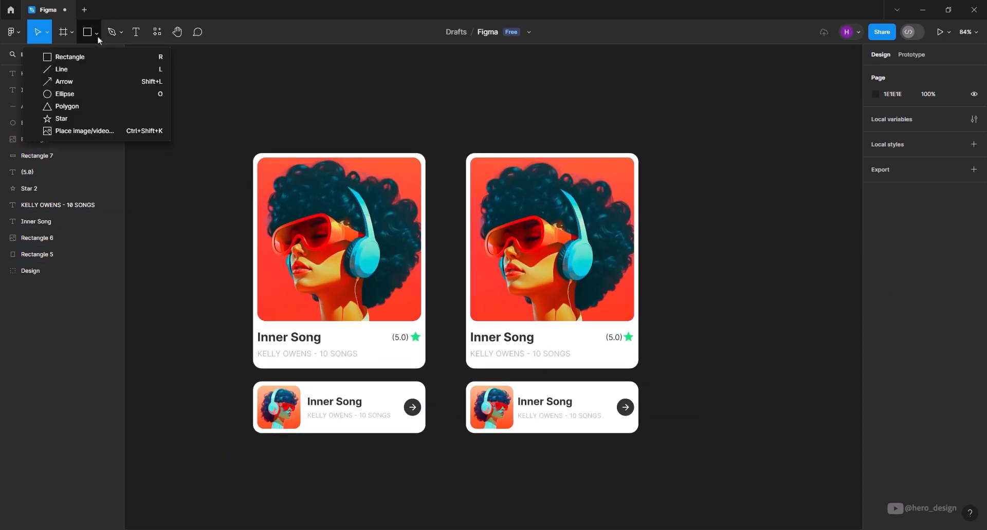
{"action": "left_click", "coordinate": [736, 228]}
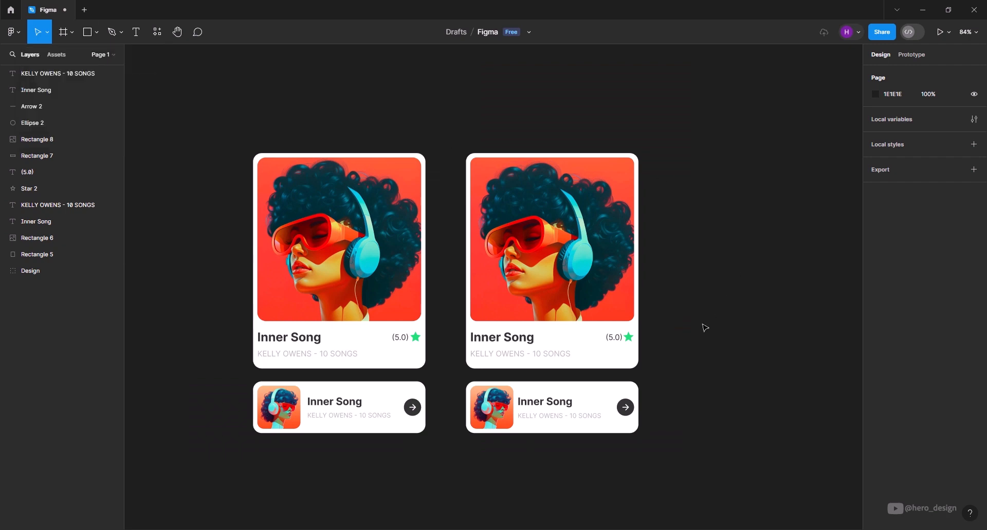